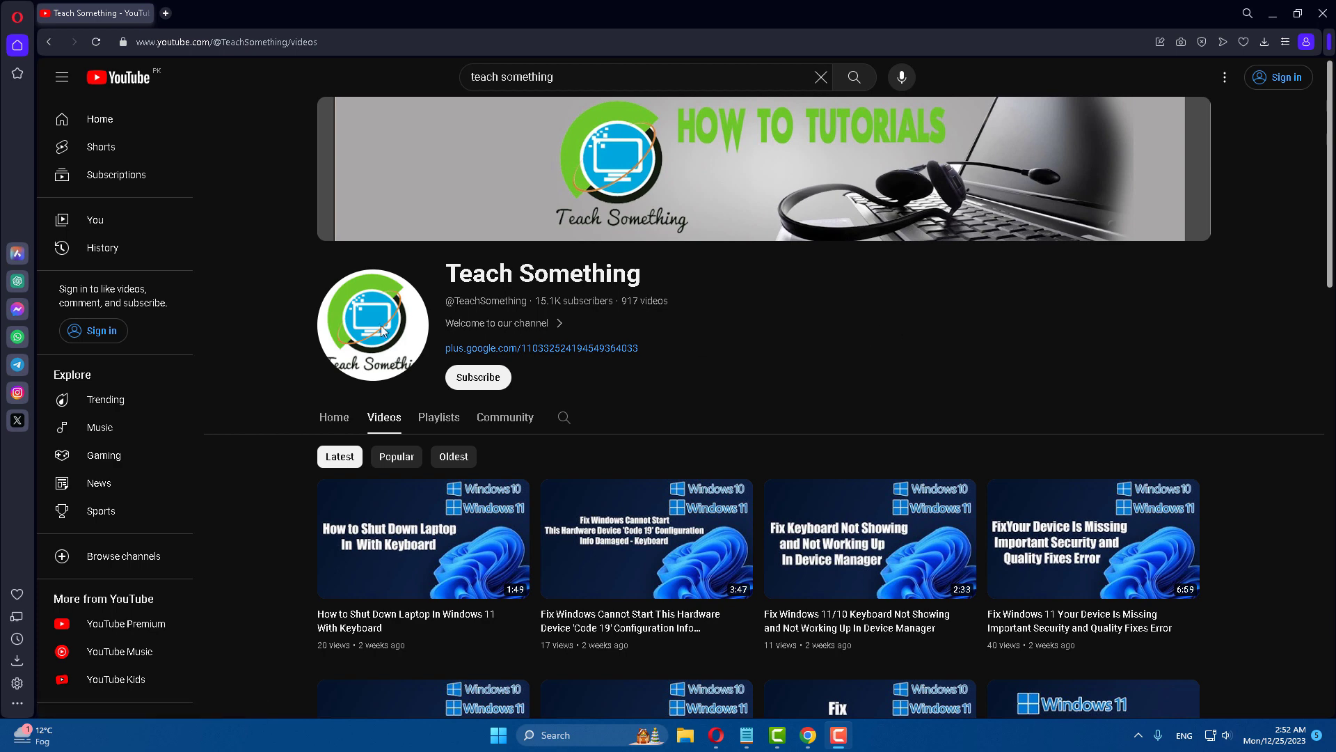
- Select the camera error title in the note, then deselect it and minimize the note
triple_click(720, 269)
left_click(711, 273)
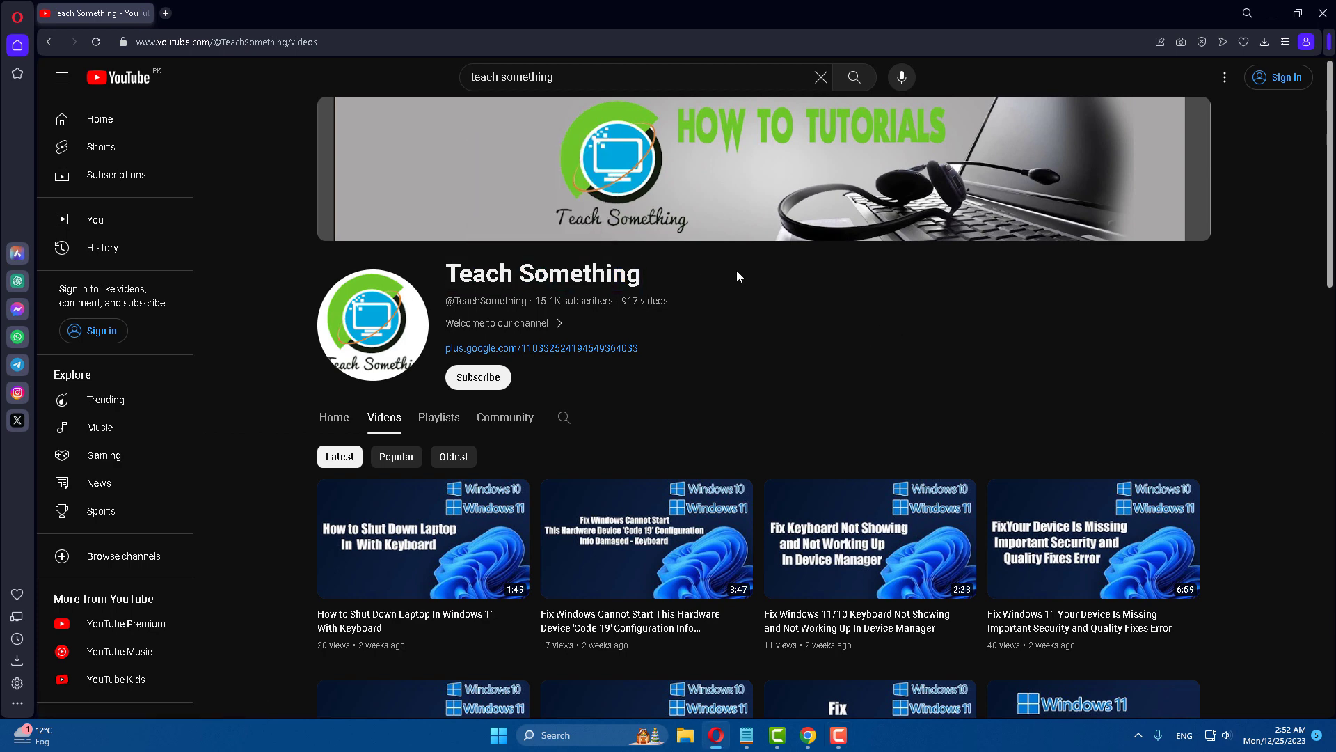
left_click(747, 735)
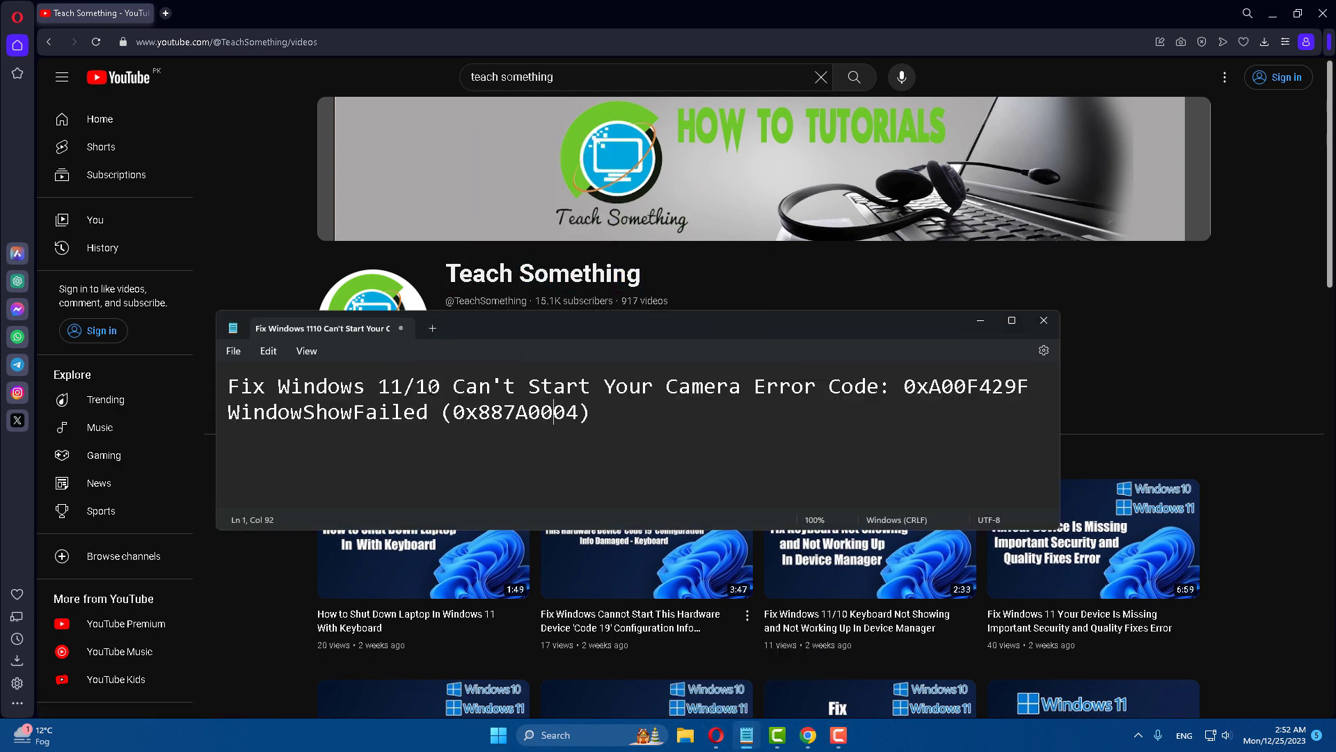
left_click_drag(366, 386, 228, 386)
left_click(626, 416)
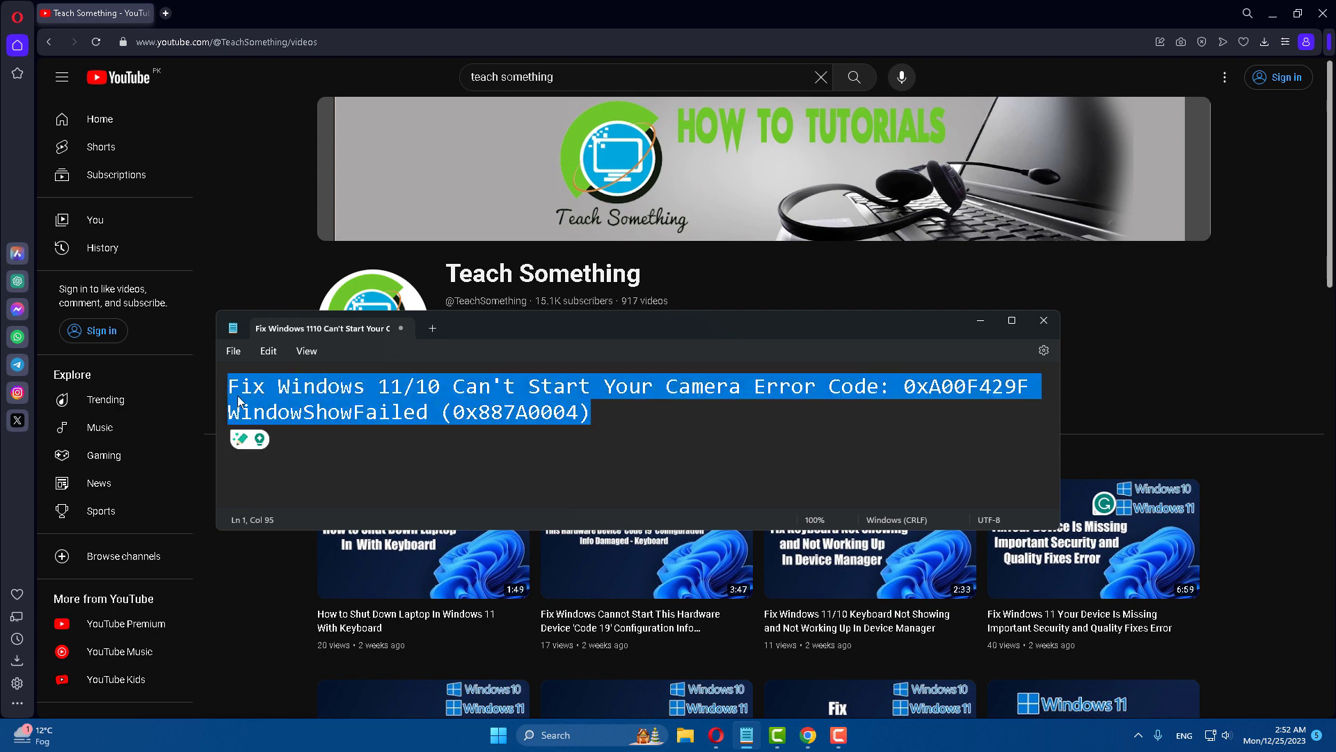
left_click(433, 420)
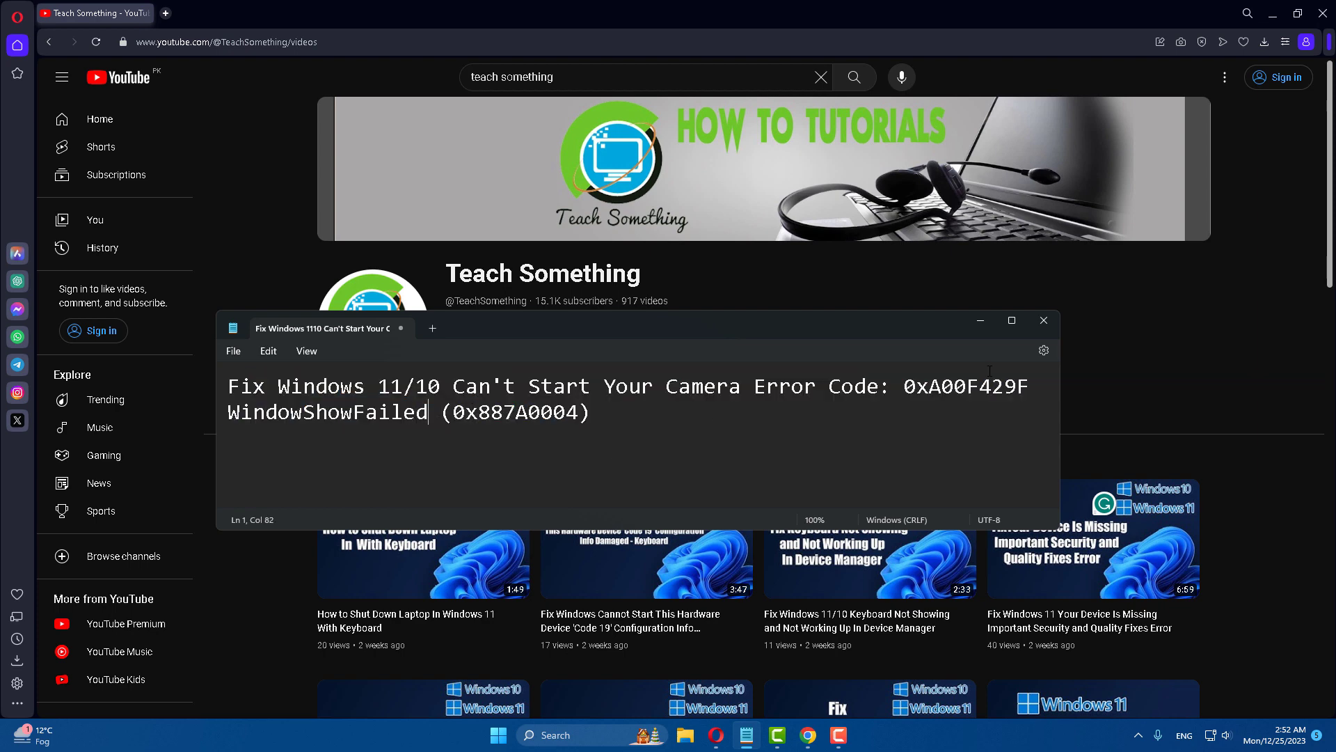
left_click(980, 322)
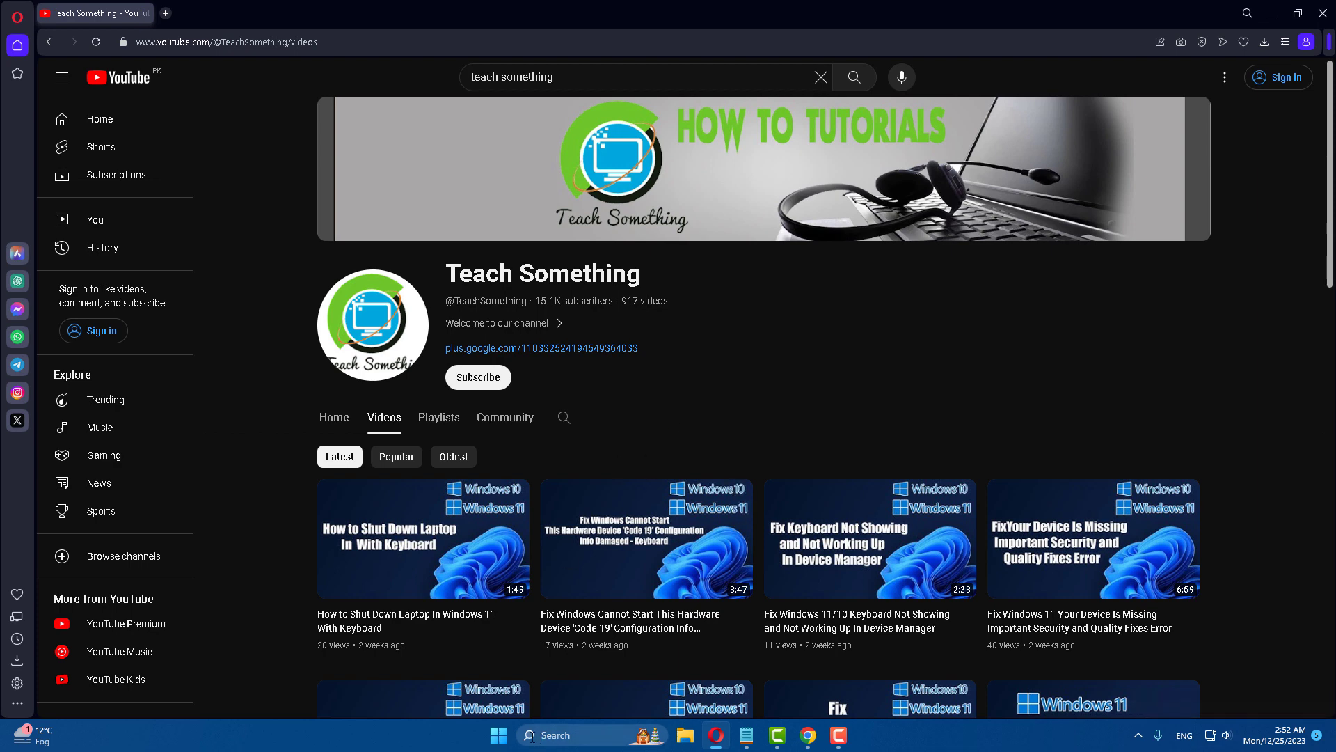
- Turn on Camera access and Let apps access your camera under Privacy & security, then close Settings
left_click(499, 735)
left_click(635, 343)
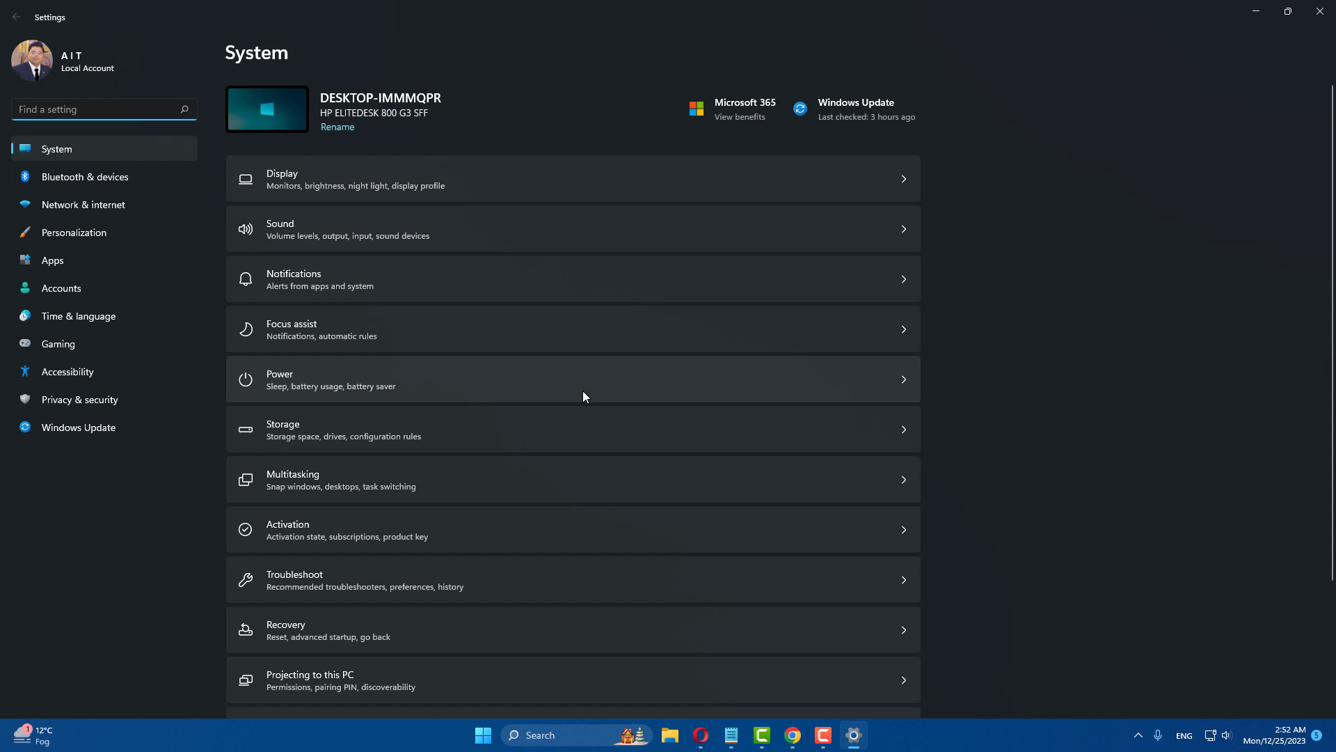
left_click(81, 398)
scroll(443, 446, "down", 2)
scroll(444, 448, "down", 1)
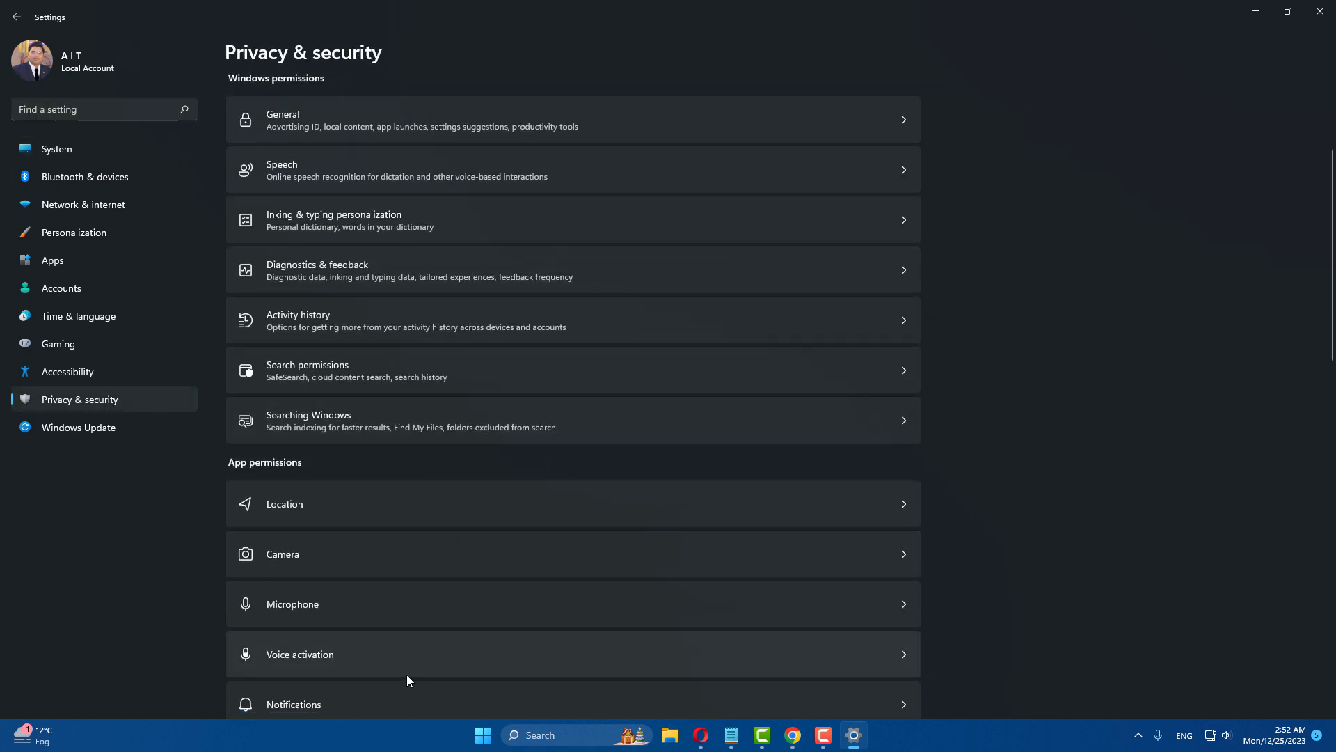
left_click(313, 560)
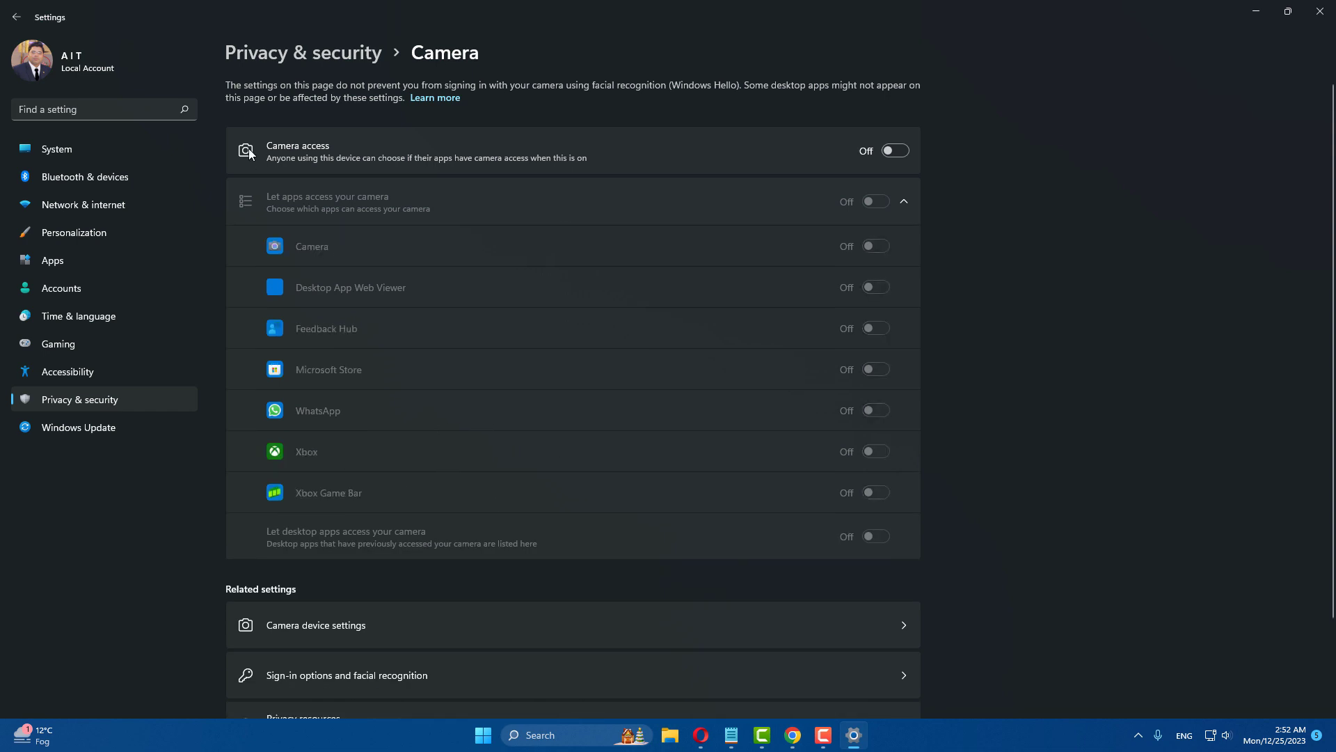
left_click(894, 151)
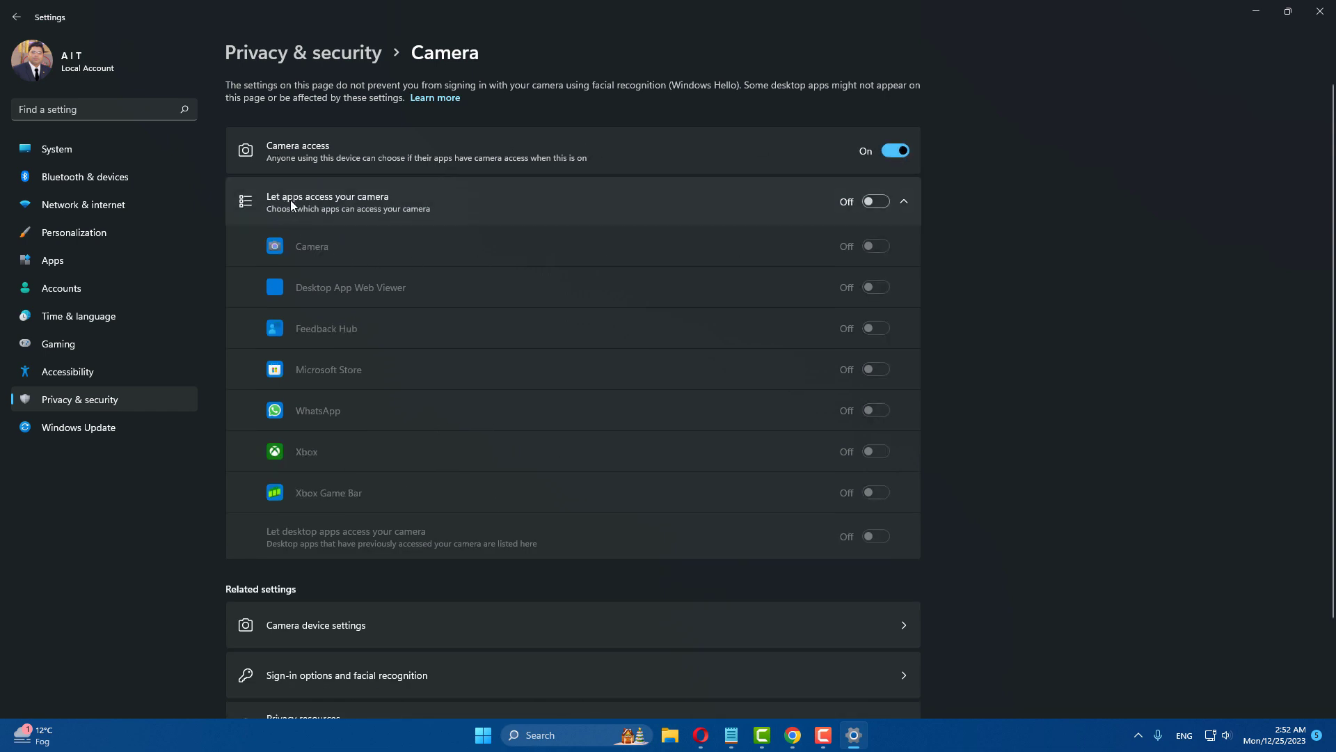
left_click(878, 205)
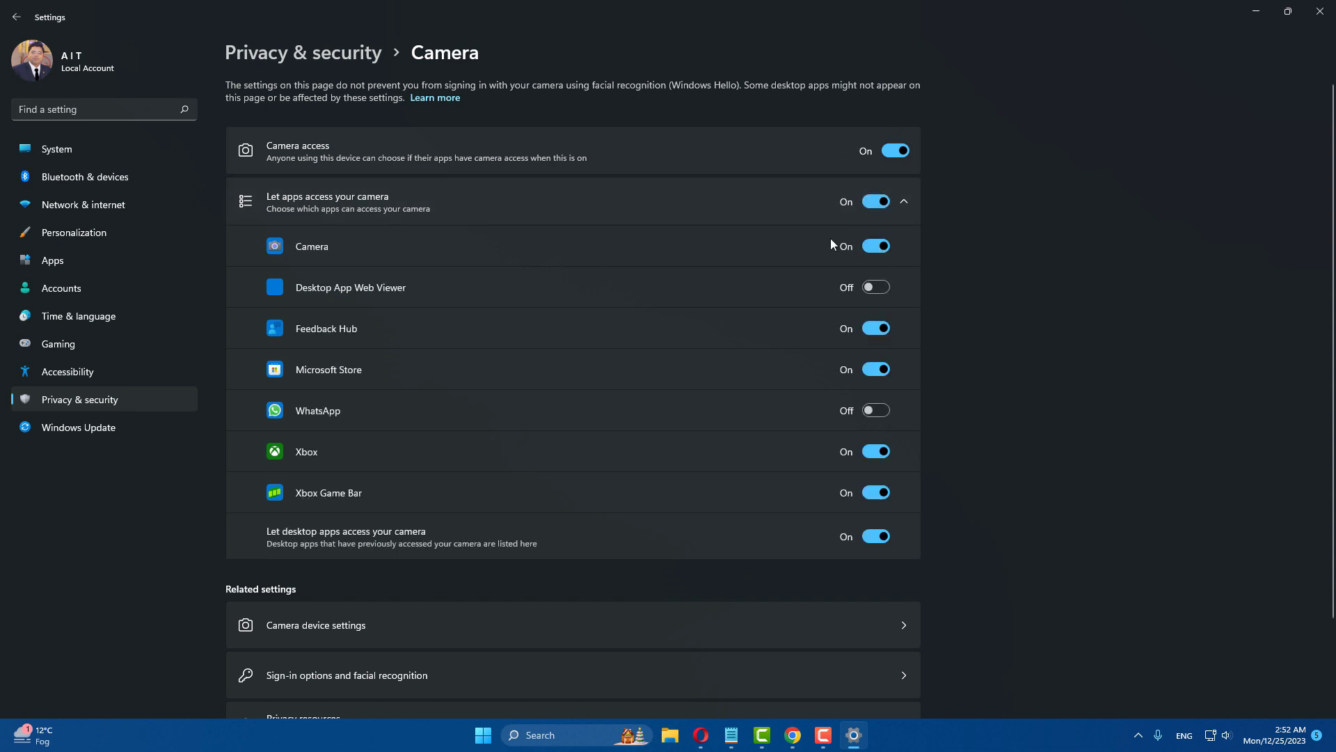
left_click(1332, 15)
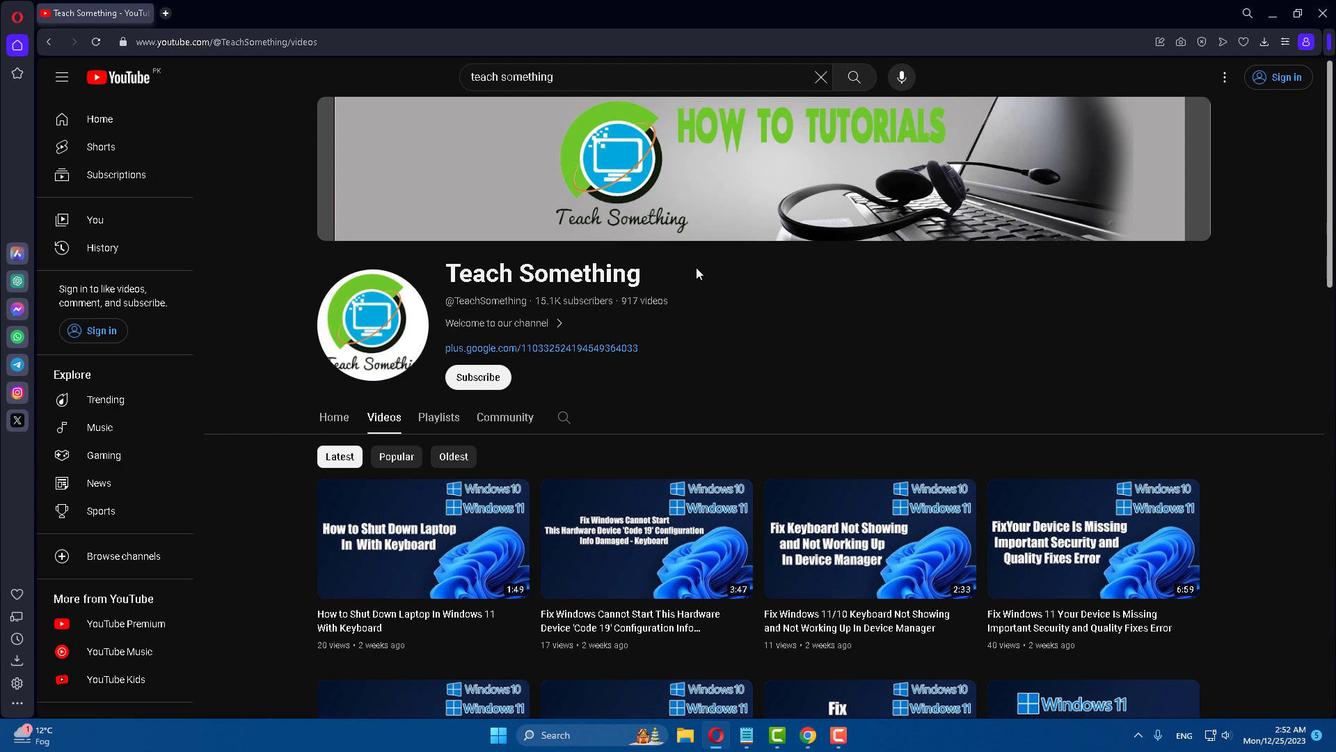
- Search Windows for 'Services' and launch the Services console
left_click(557, 735)
type("Services")
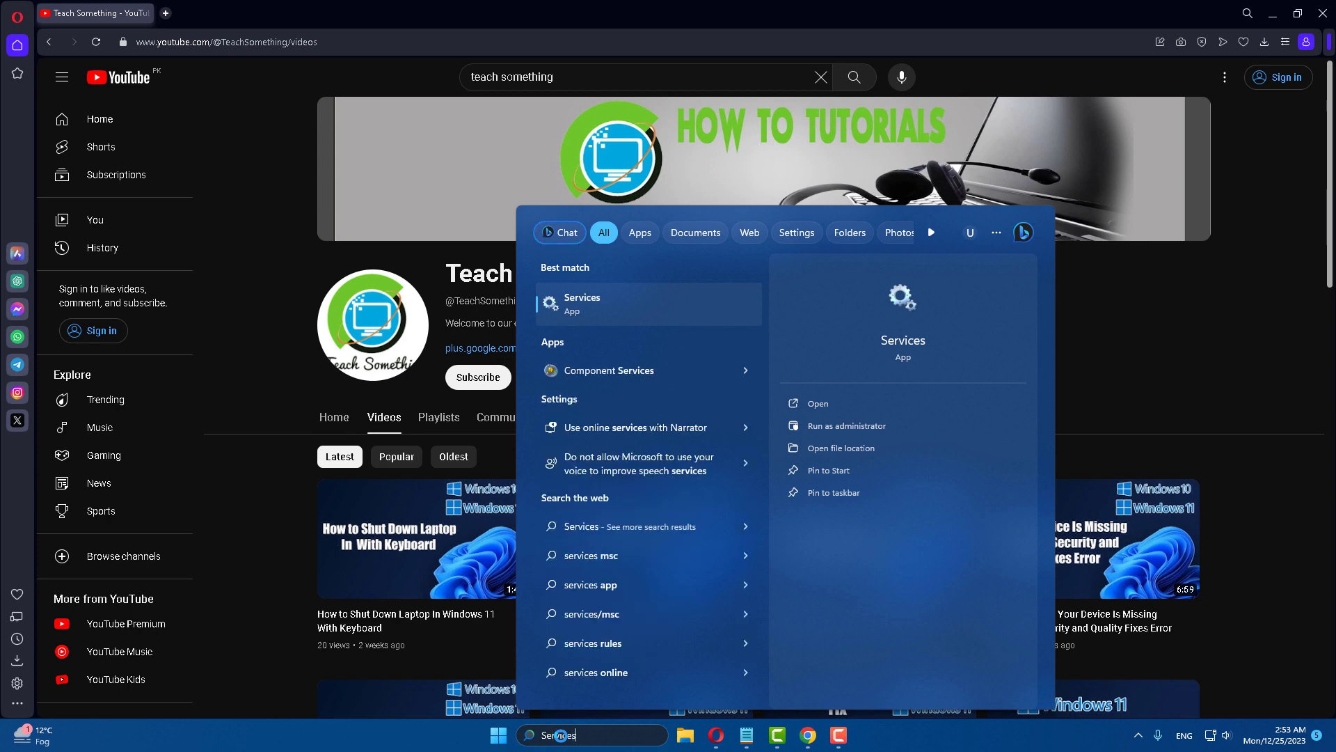
left_click(599, 311)
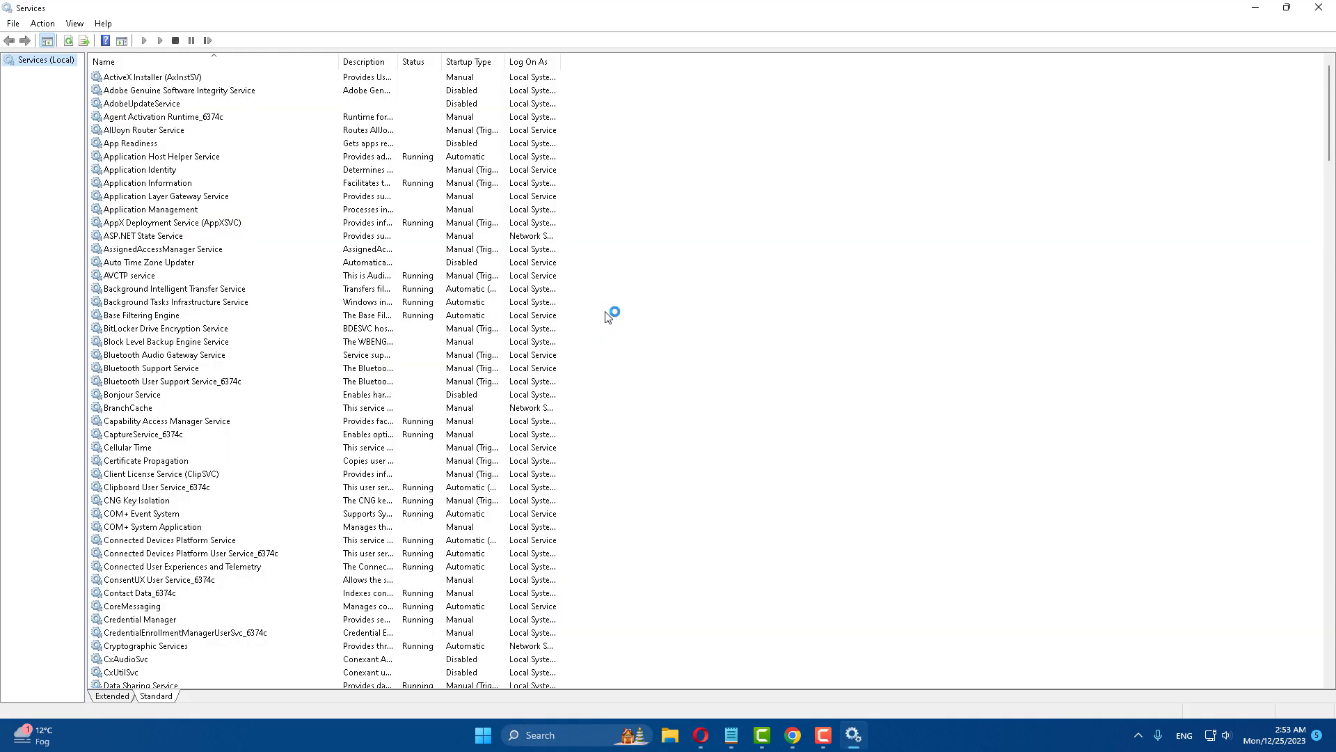
- Jump to the W entries and select Windows Camera Frame Server in the services list
left_click(142, 409)
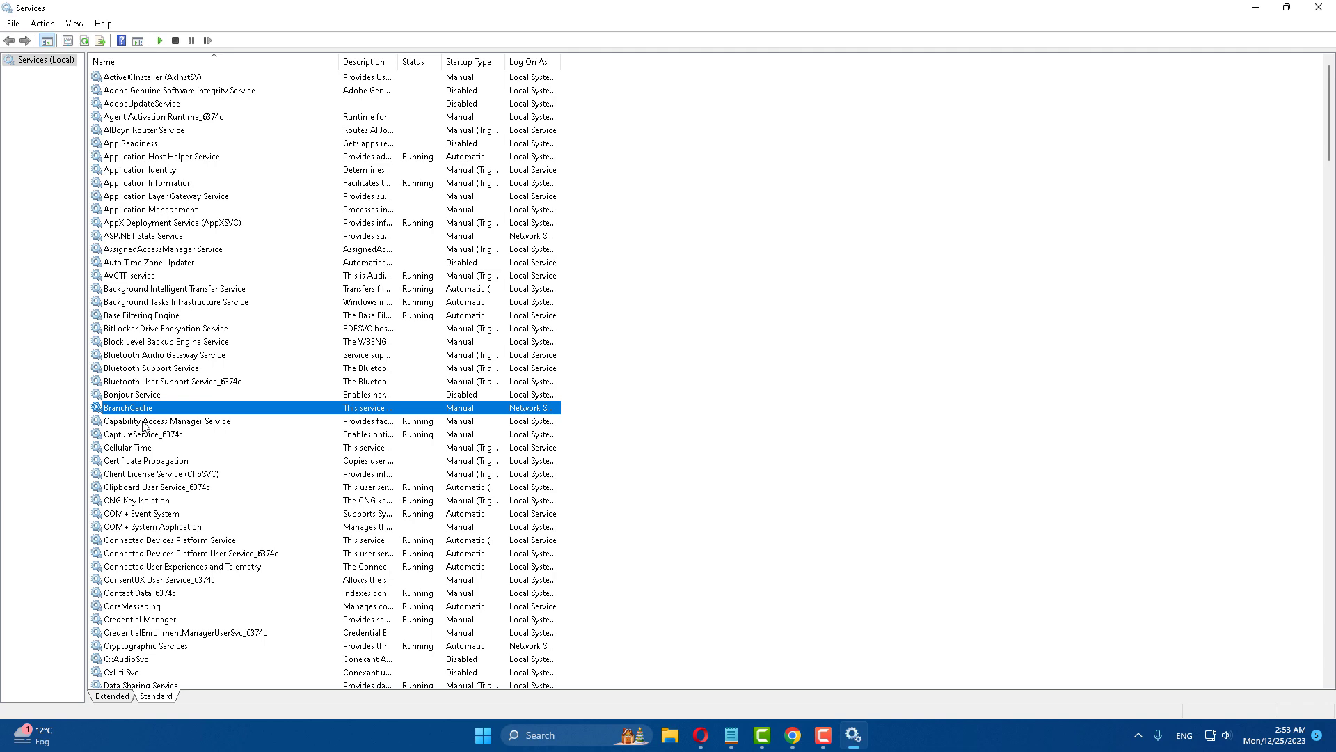
key("w")
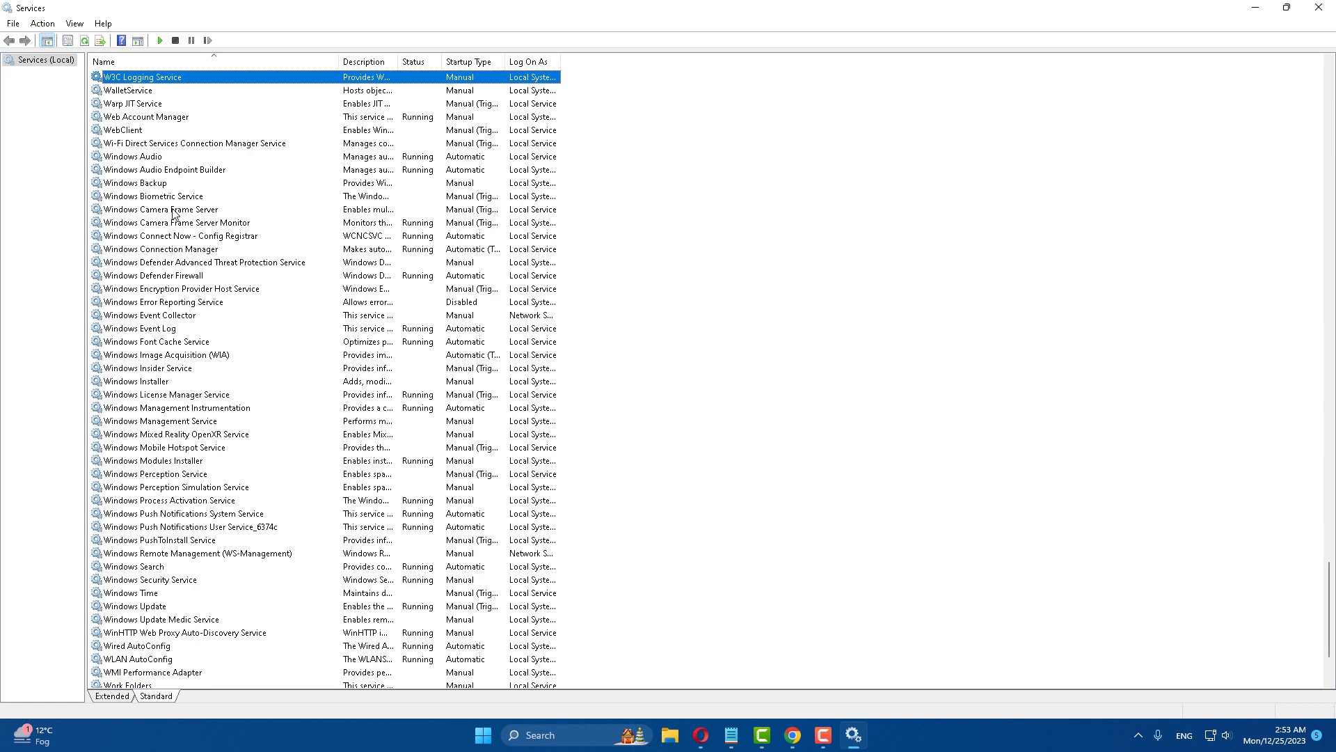
left_click(174, 213)
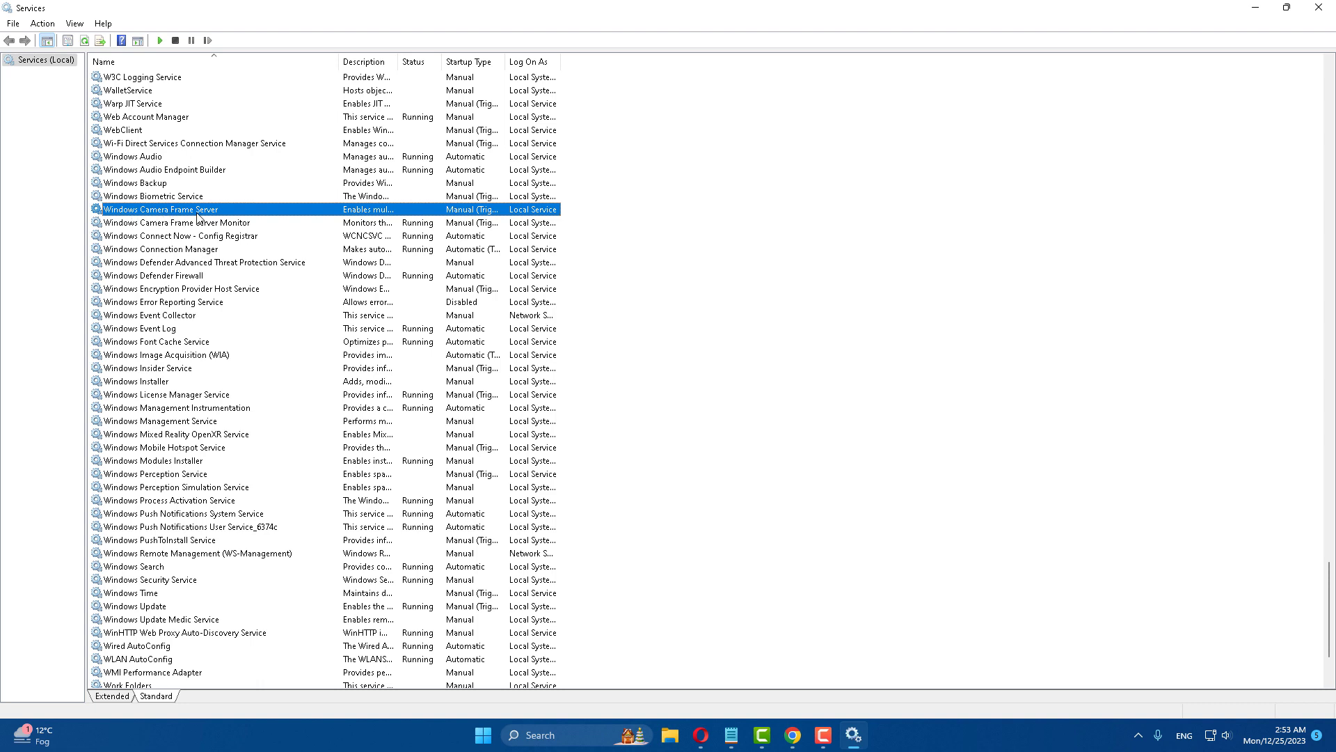
- Set Windows Camera Frame Server to Automatic startup, start it, apply, and close Services
double_click(212, 212)
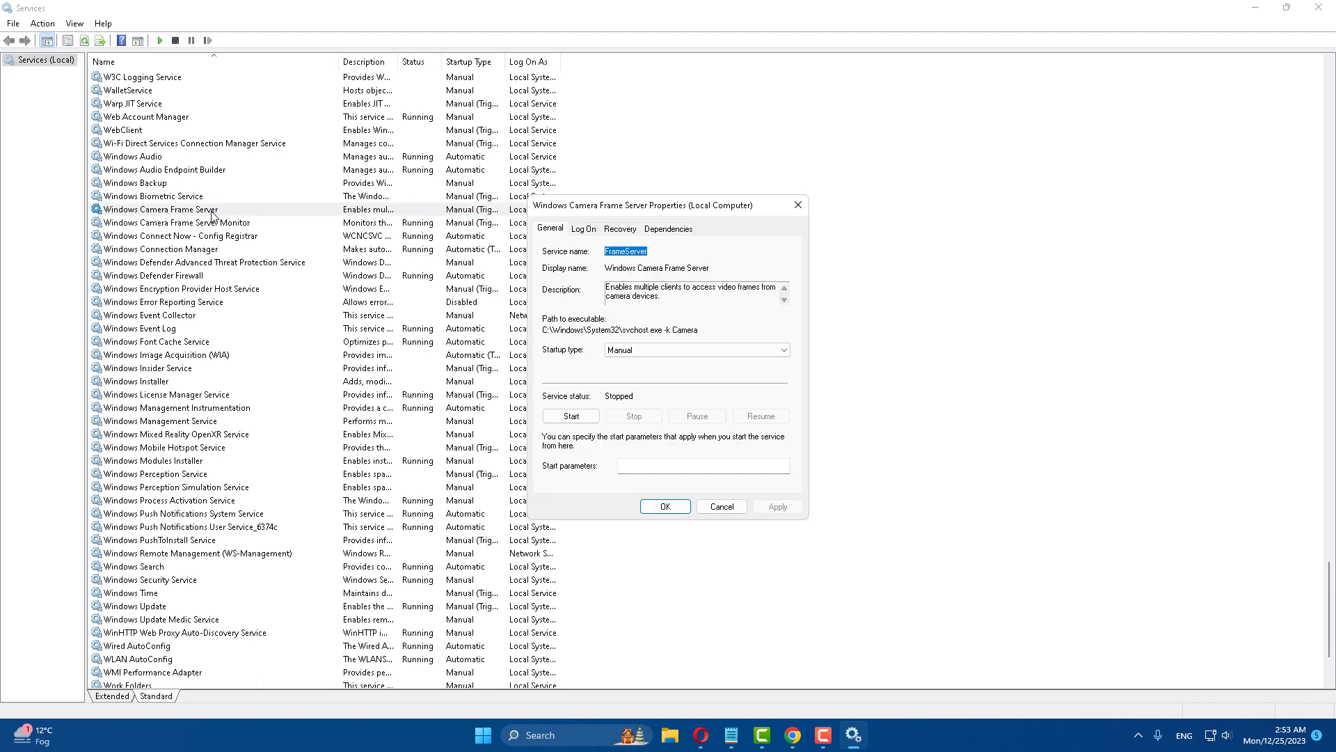
left_click(670, 350)
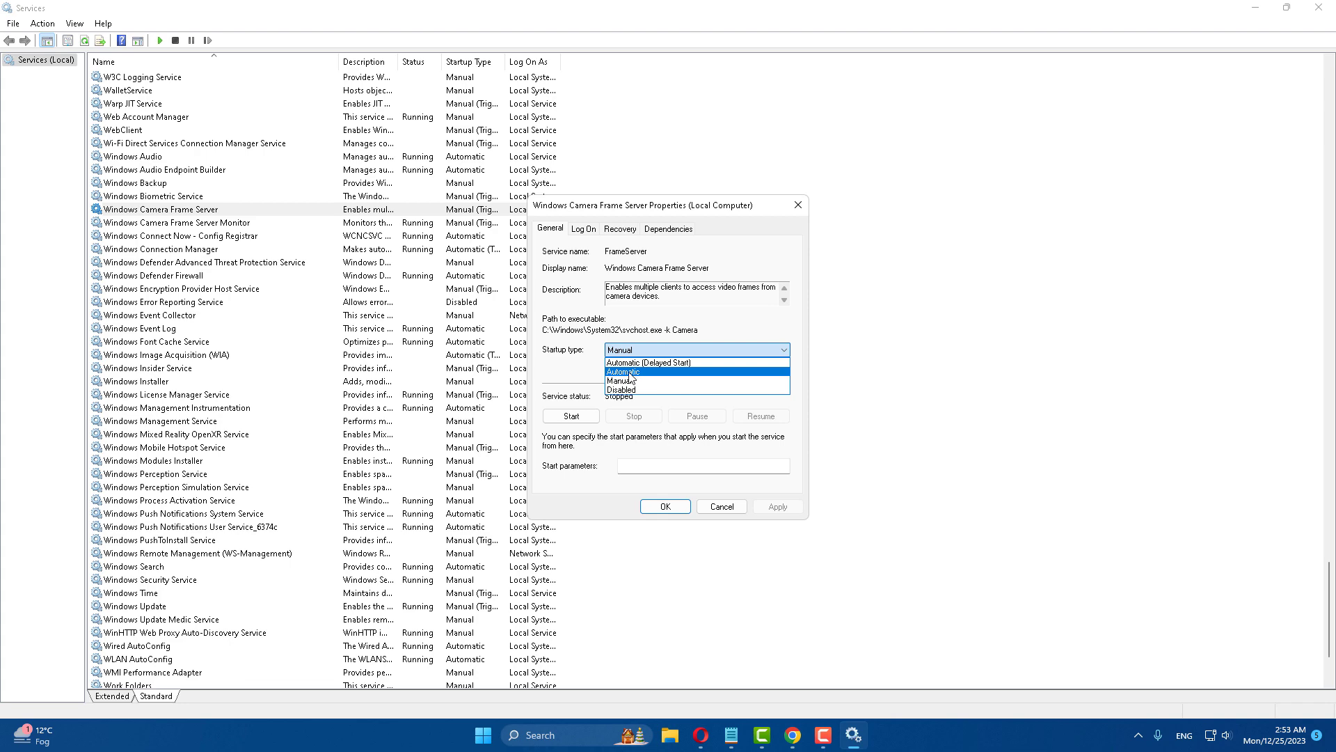
left_click(630, 377)
left_click(571, 415)
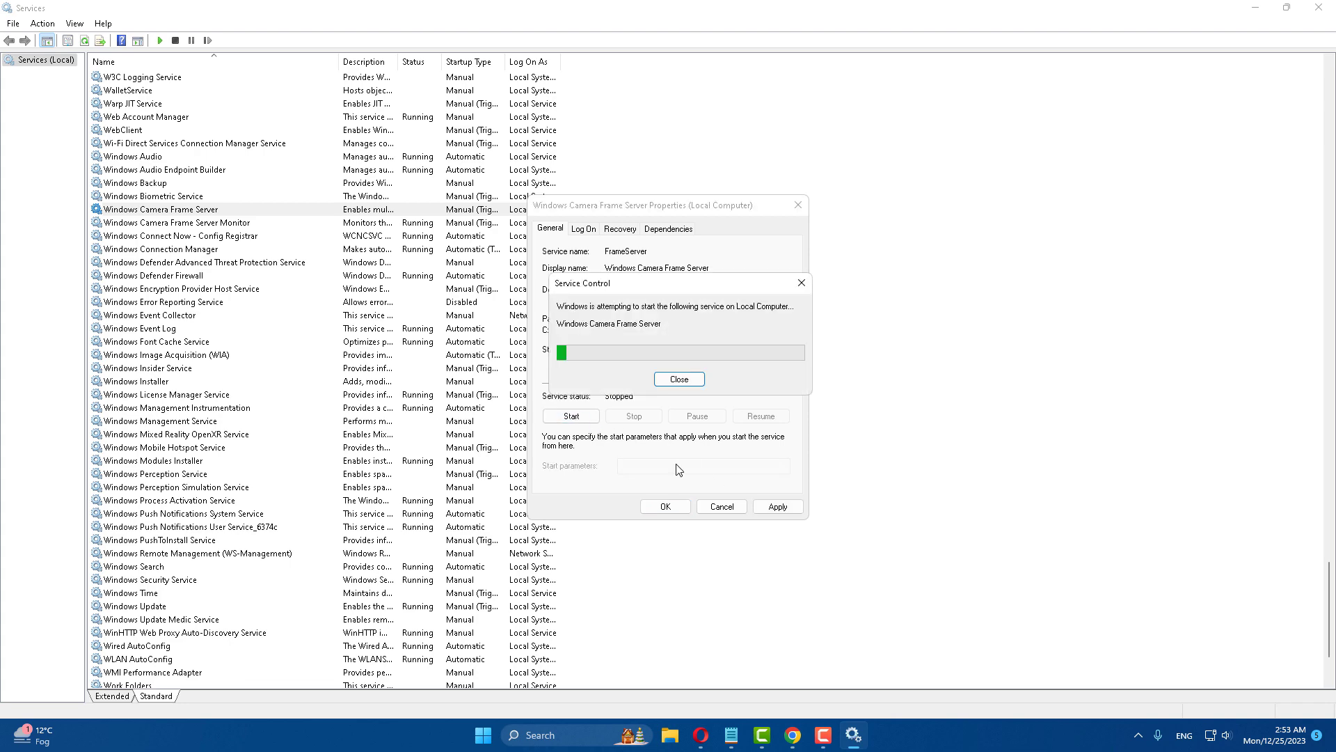
left_click(774, 507)
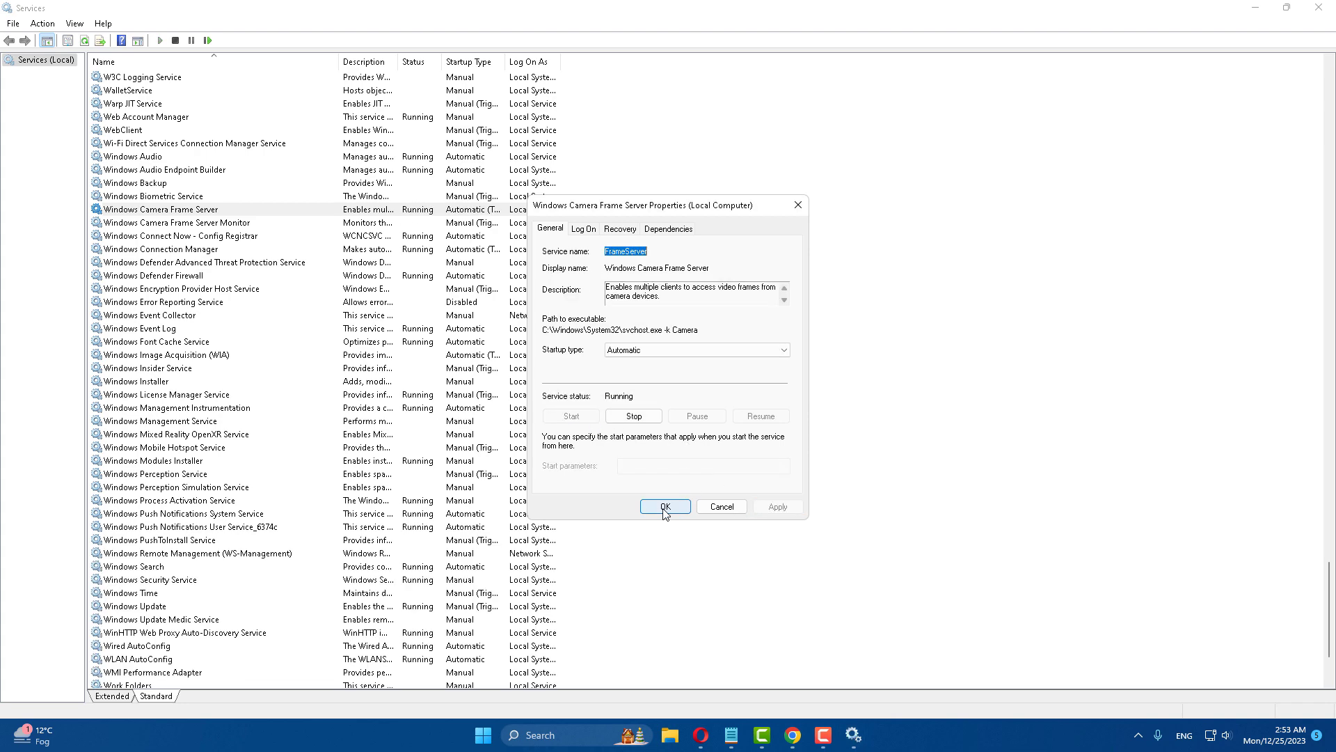
left_click(665, 506)
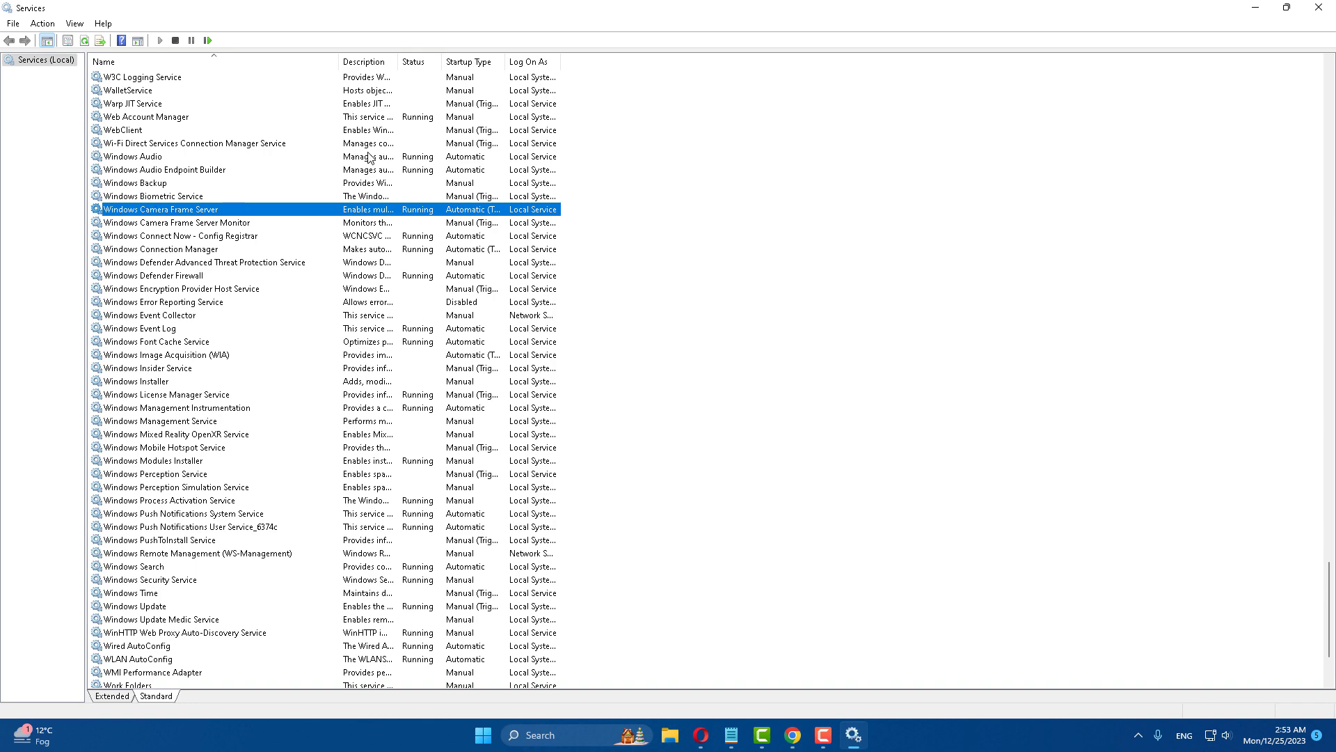
left_click(1319, 7)
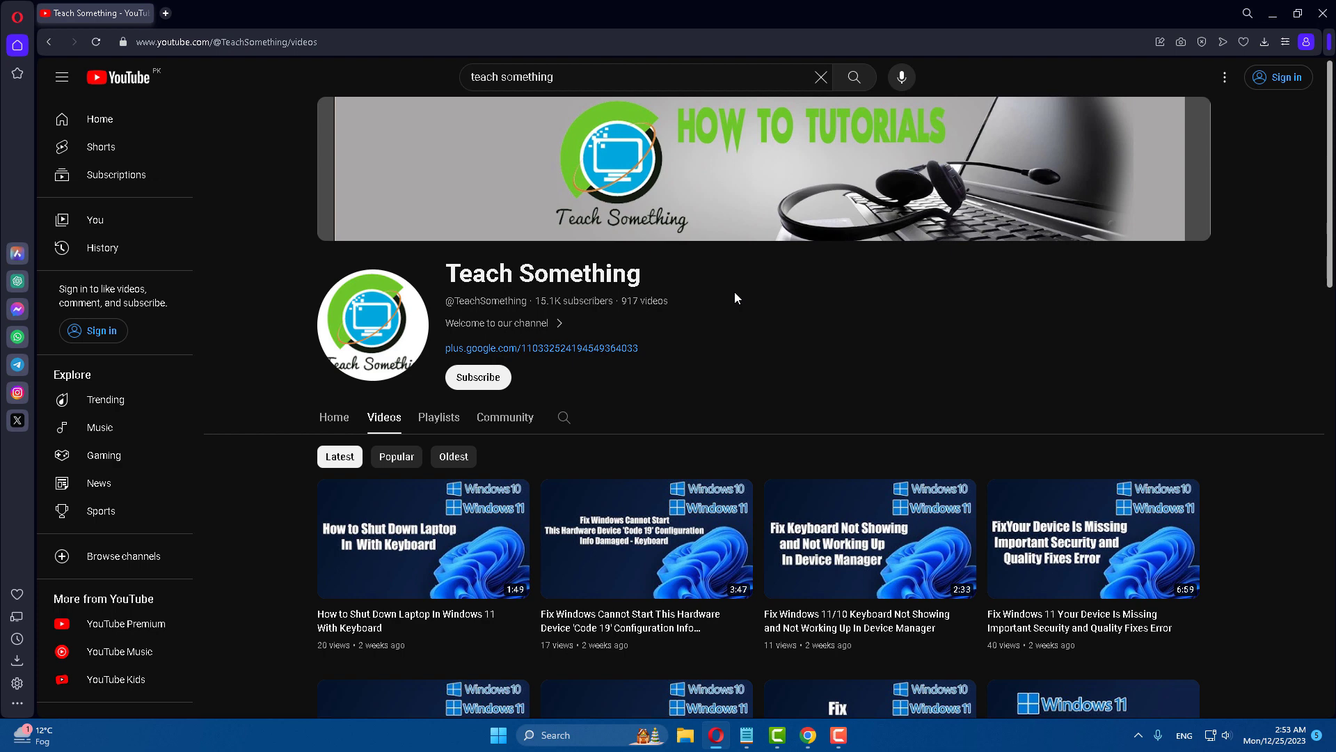
- Open Settings from Start and go to Apps > Apps & features
left_click(497, 742)
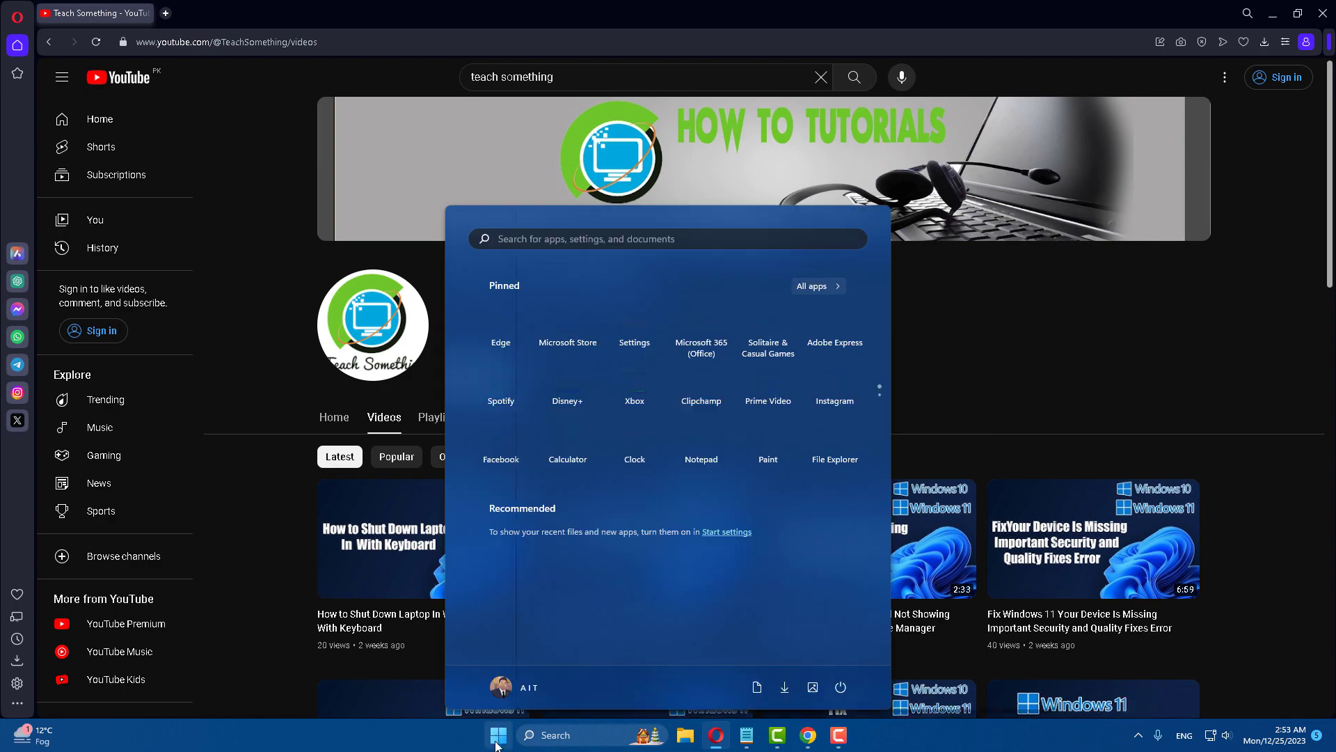
left_click(637, 338)
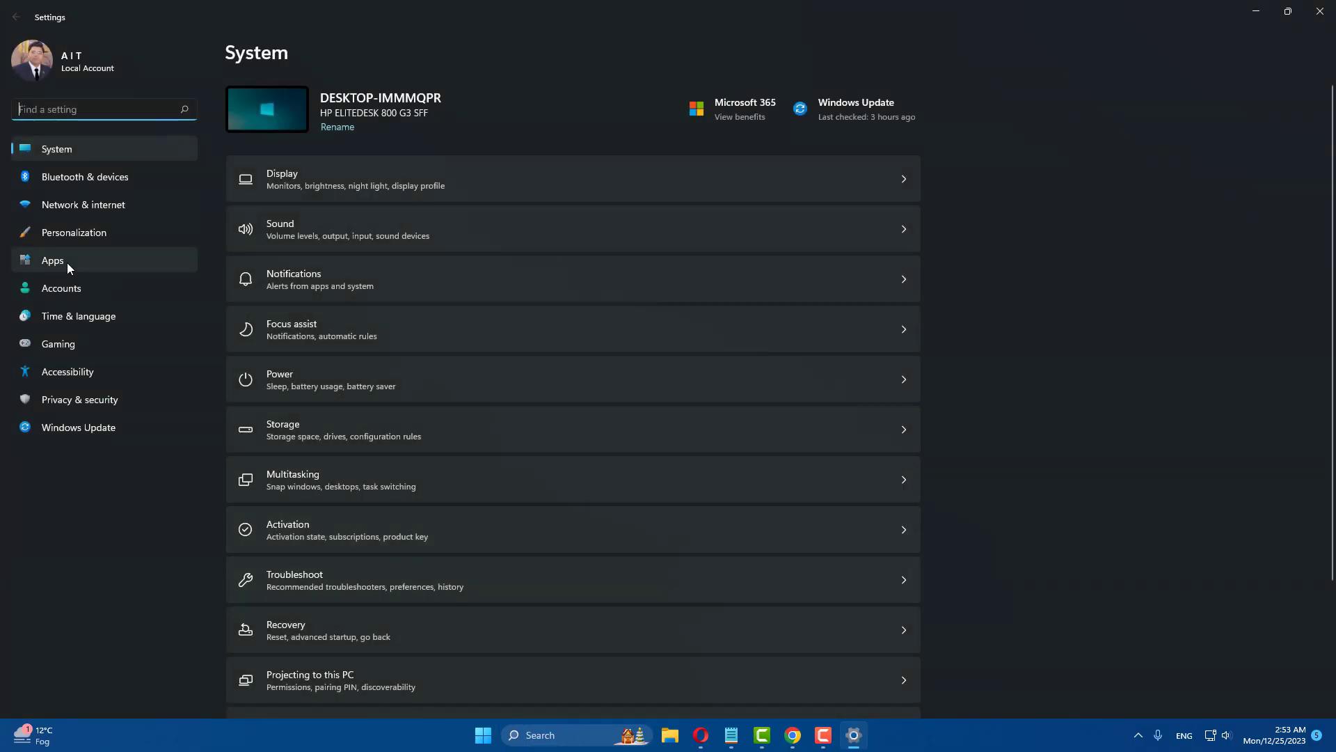
left_click(67, 262)
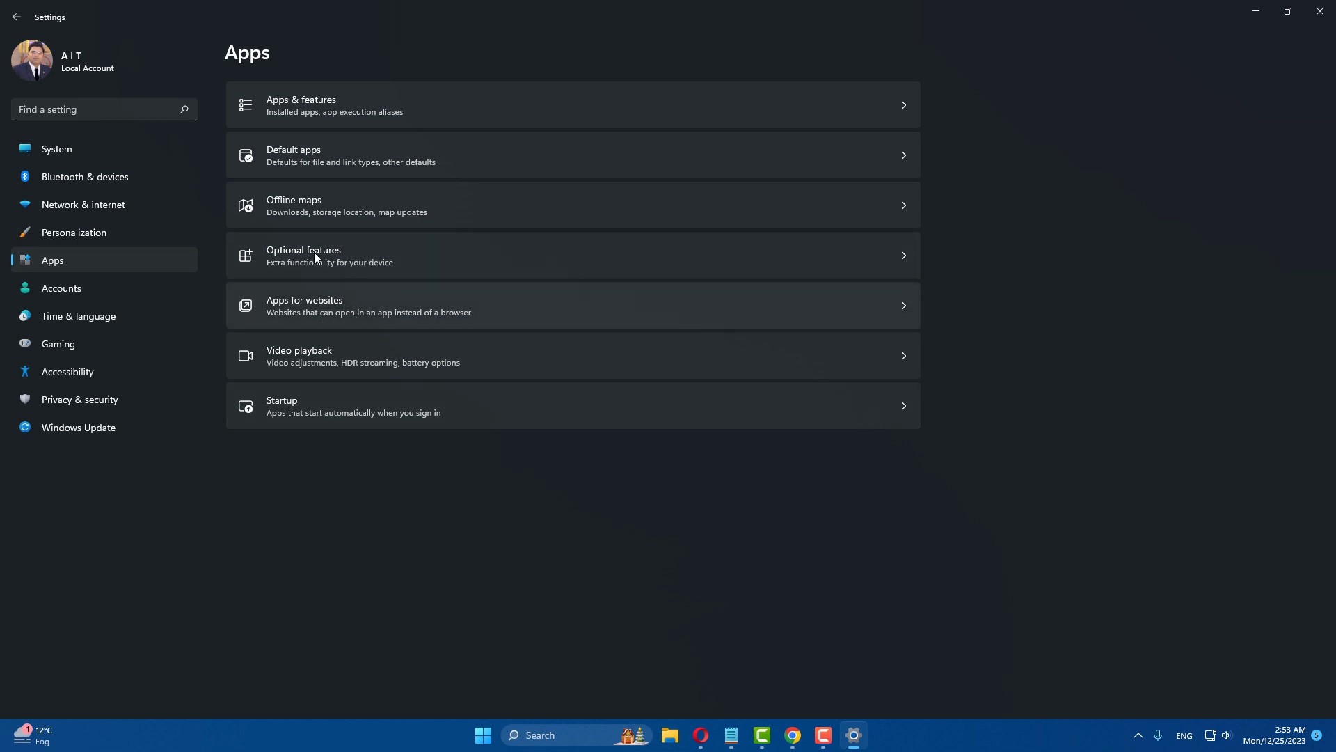
left_click(334, 114)
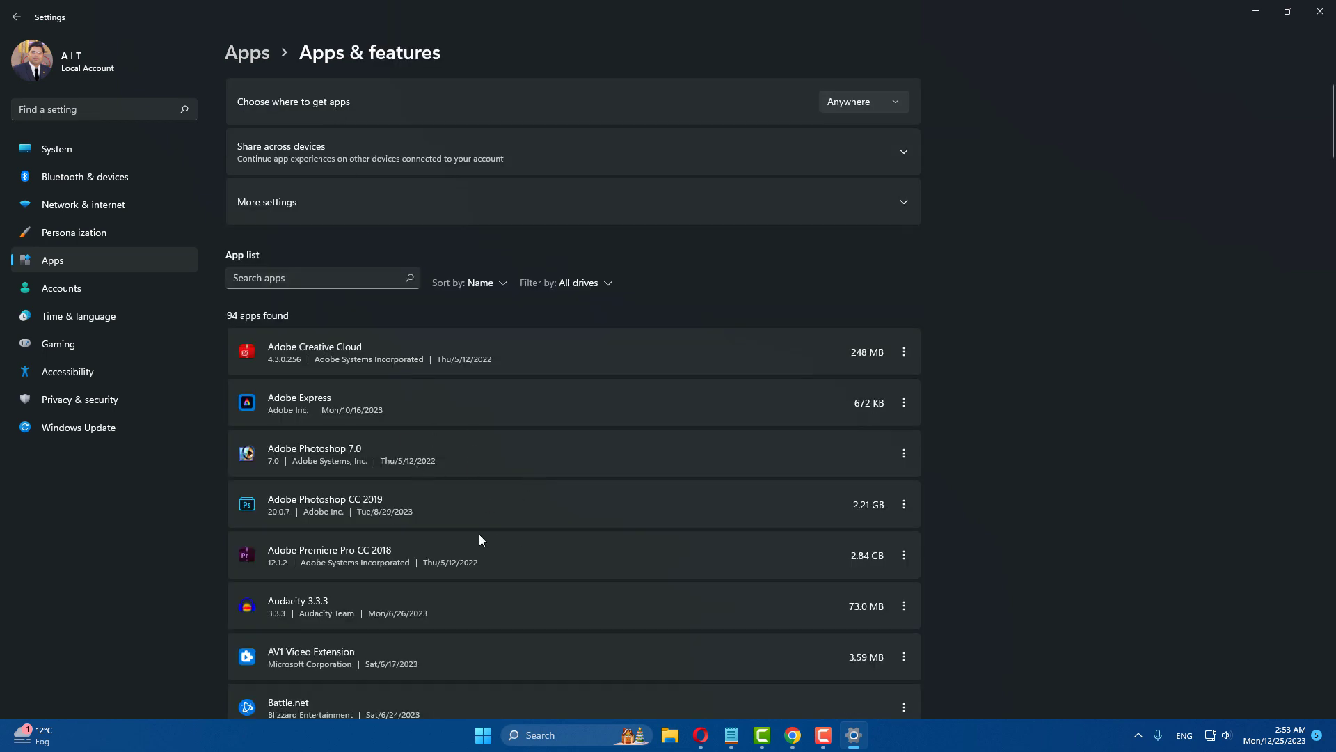
- Filter installed apps by 'cam' and open the Camera app's Advanced options
left_click(345, 277)
type("cam")
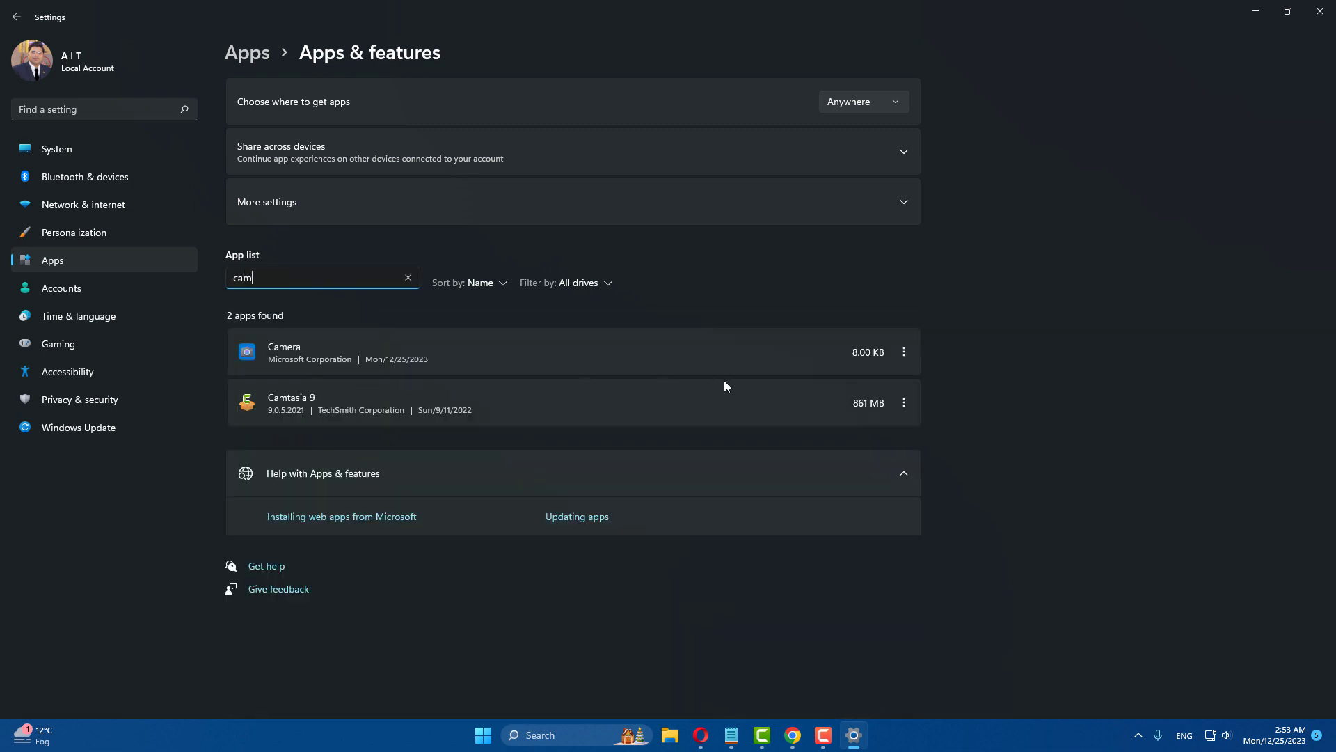
left_click(906, 353)
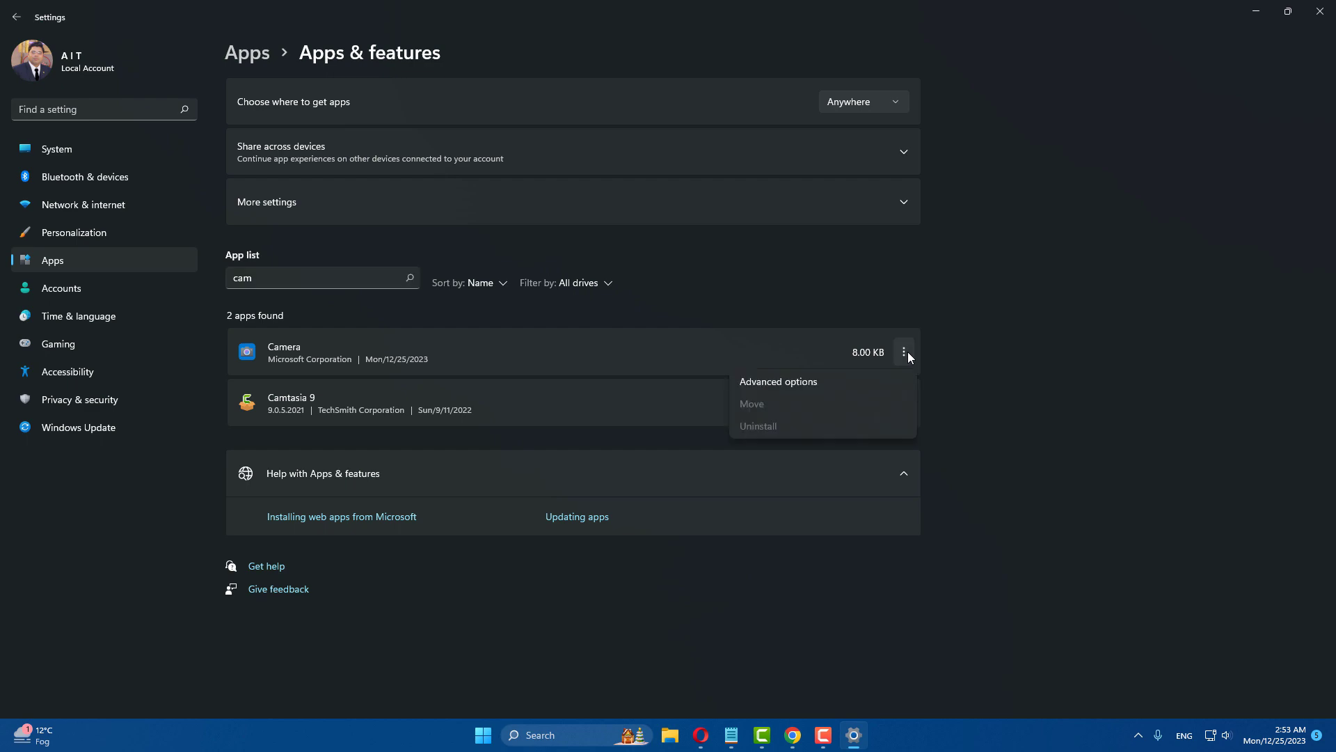
left_click(778, 383)
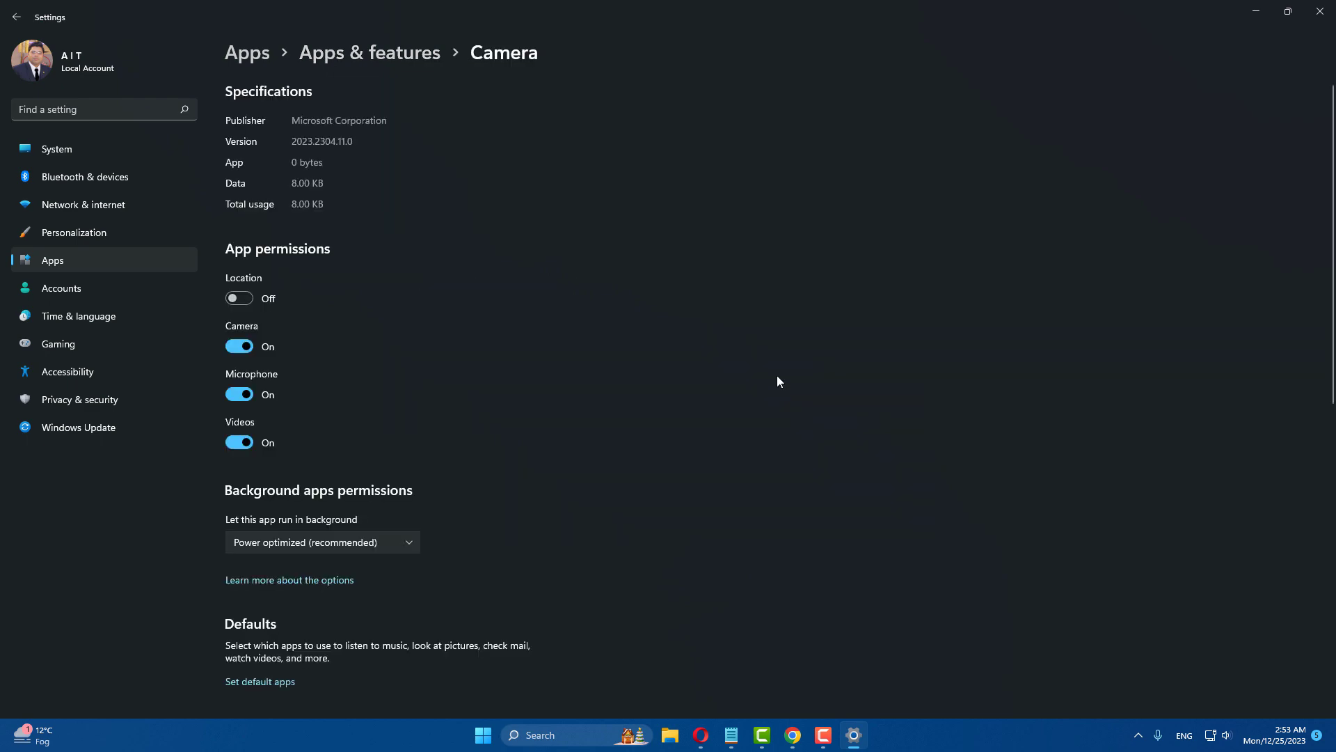
scroll(382, 298, "down", 6)
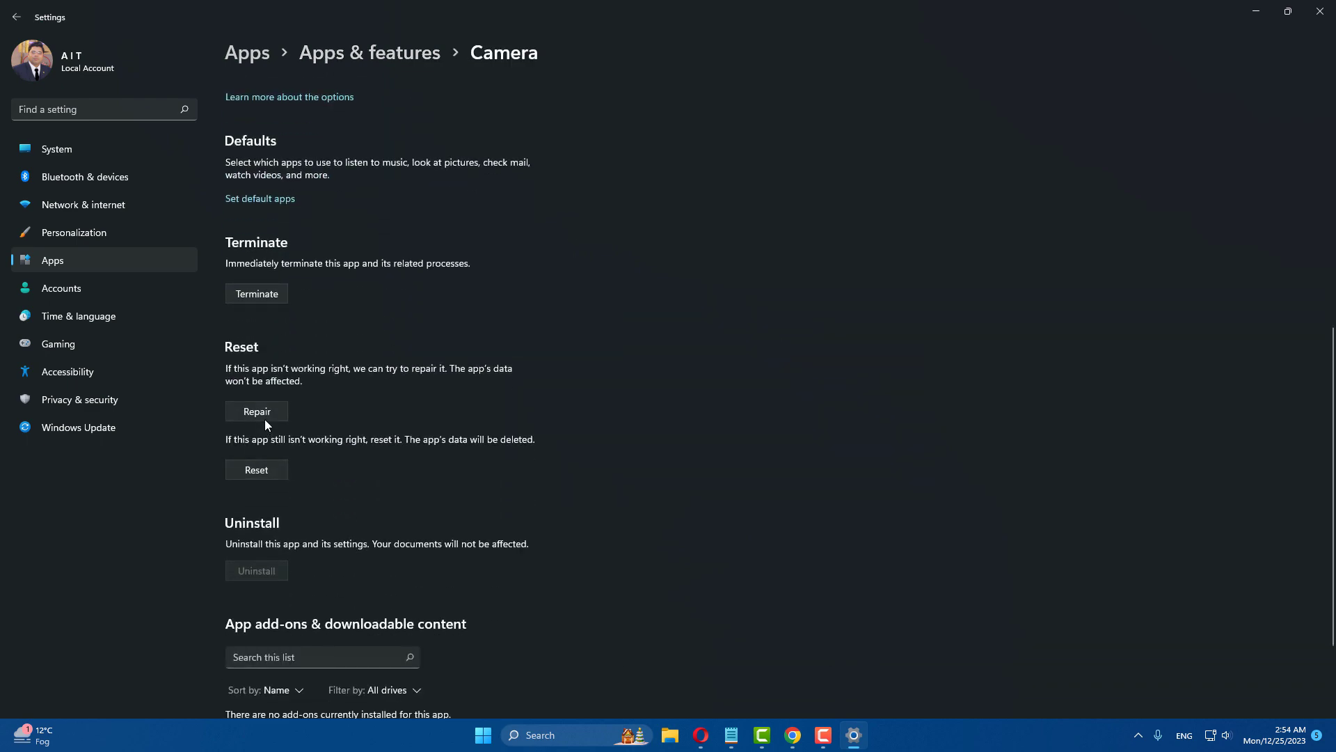
- Repair the Camera app, then reset it with confirmation, and close Settings
left_click(264, 418)
left_click(268, 470)
left_click(317, 433)
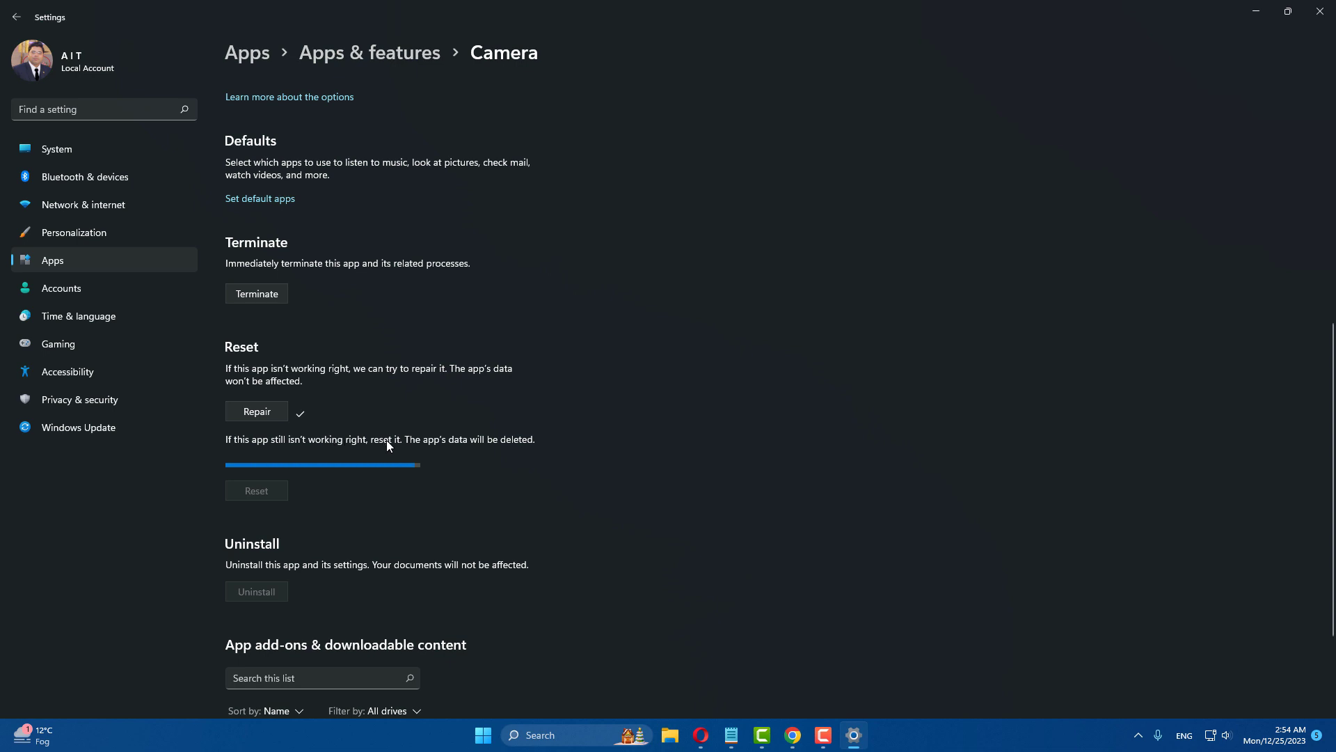
left_click(1321, 14)
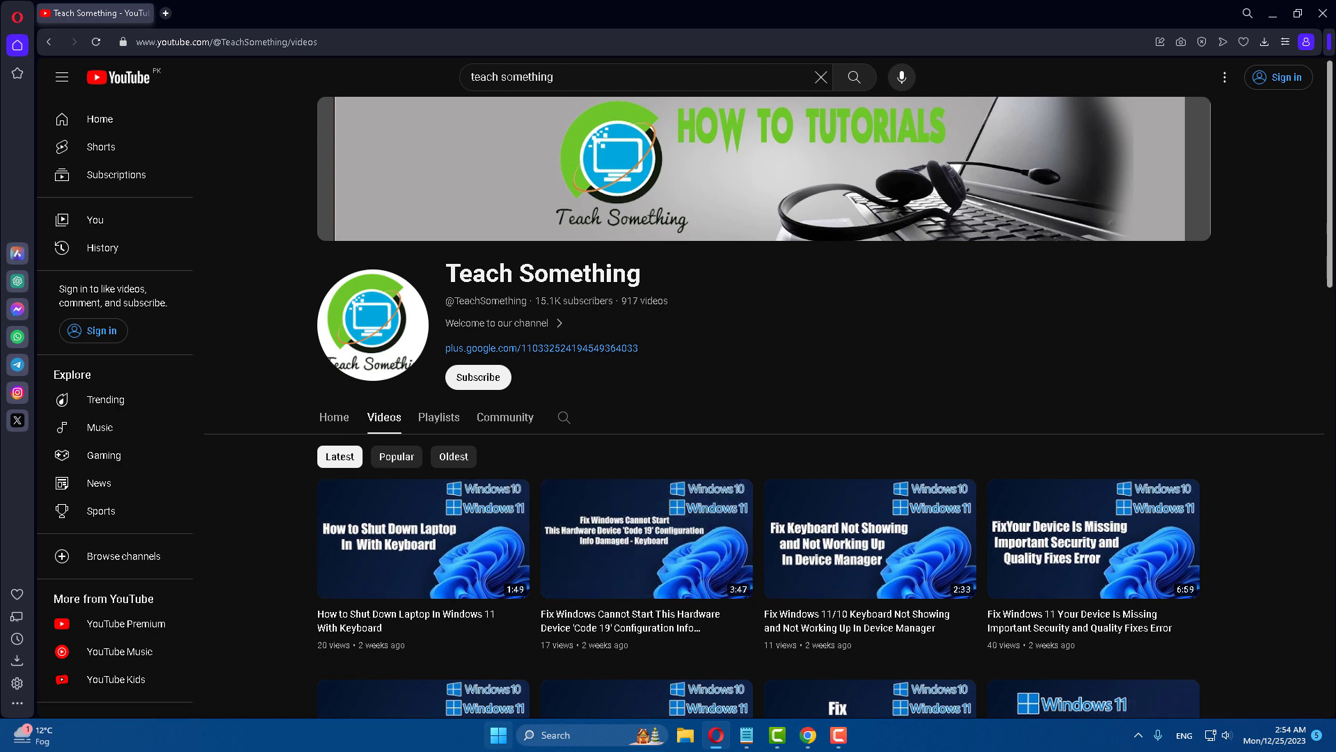
right_click(498, 735)
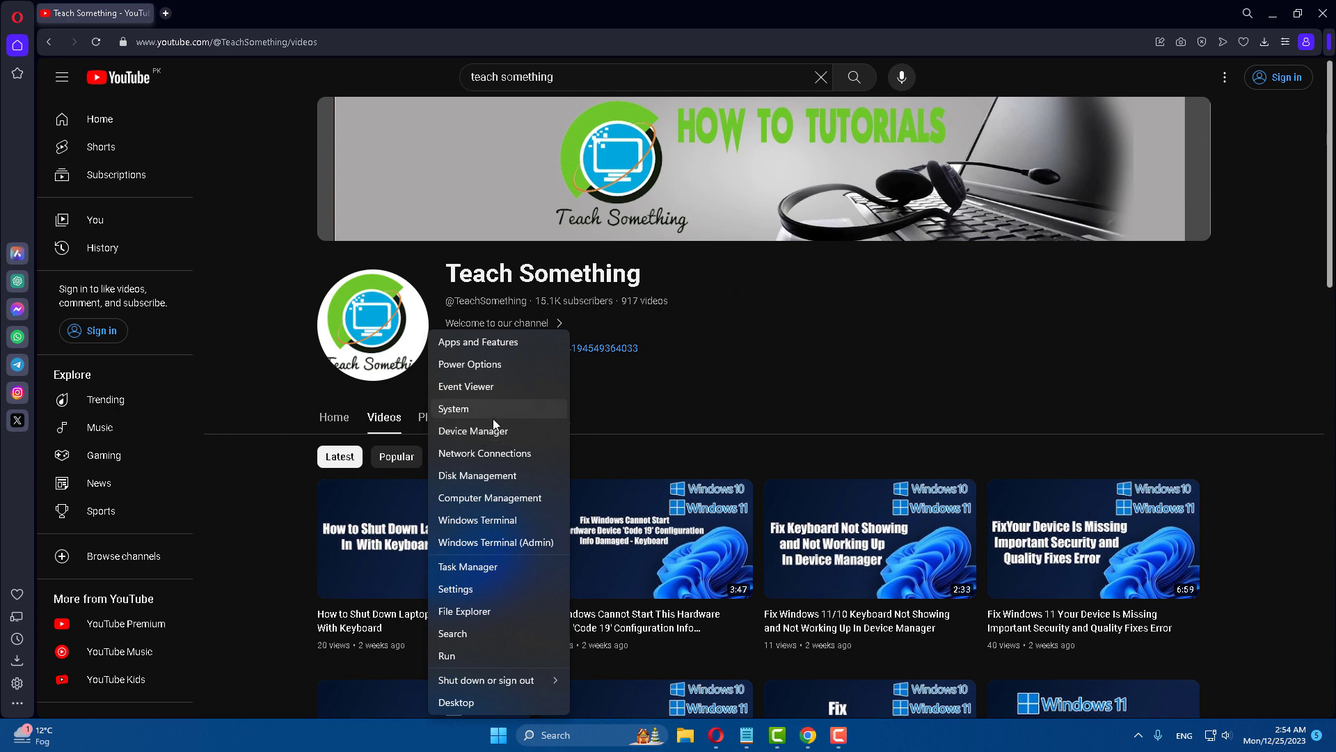
left_click(791, 287)
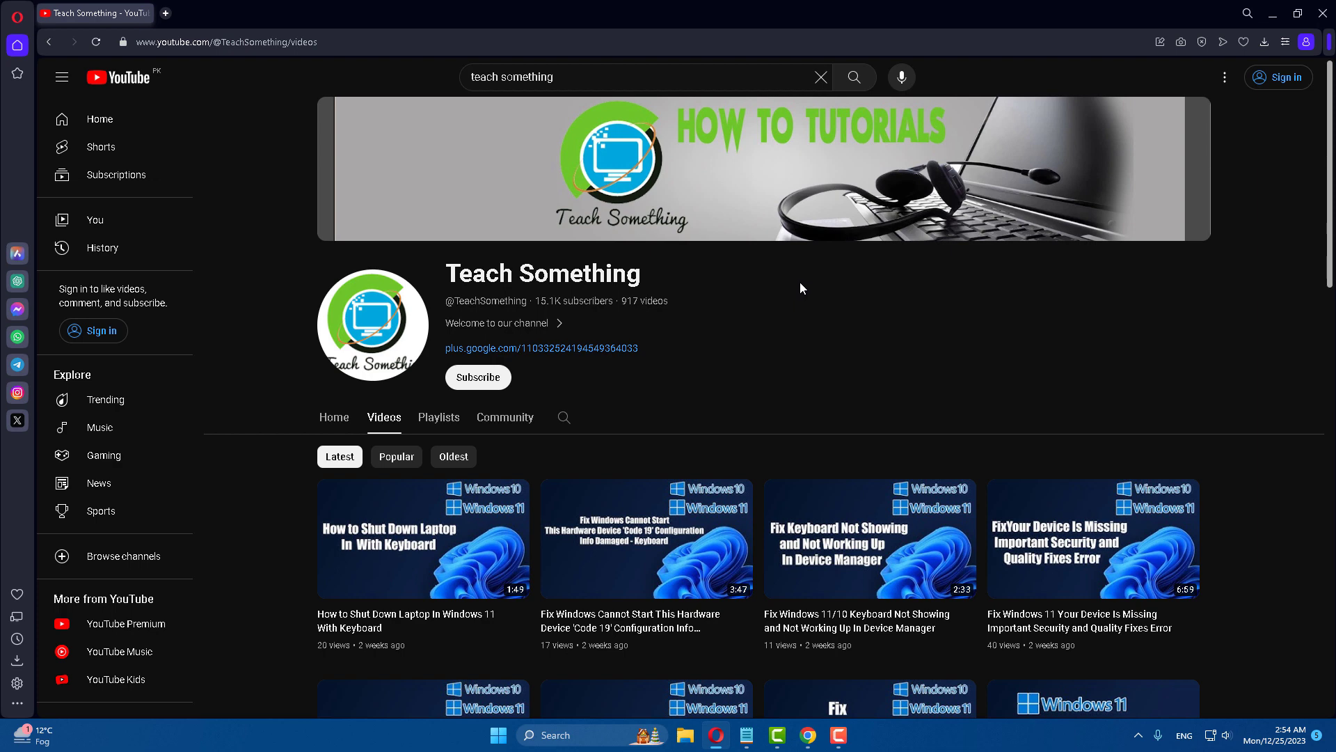
- Search for Registry Editor and run it as administrator
left_click(591, 736)
type("Re")
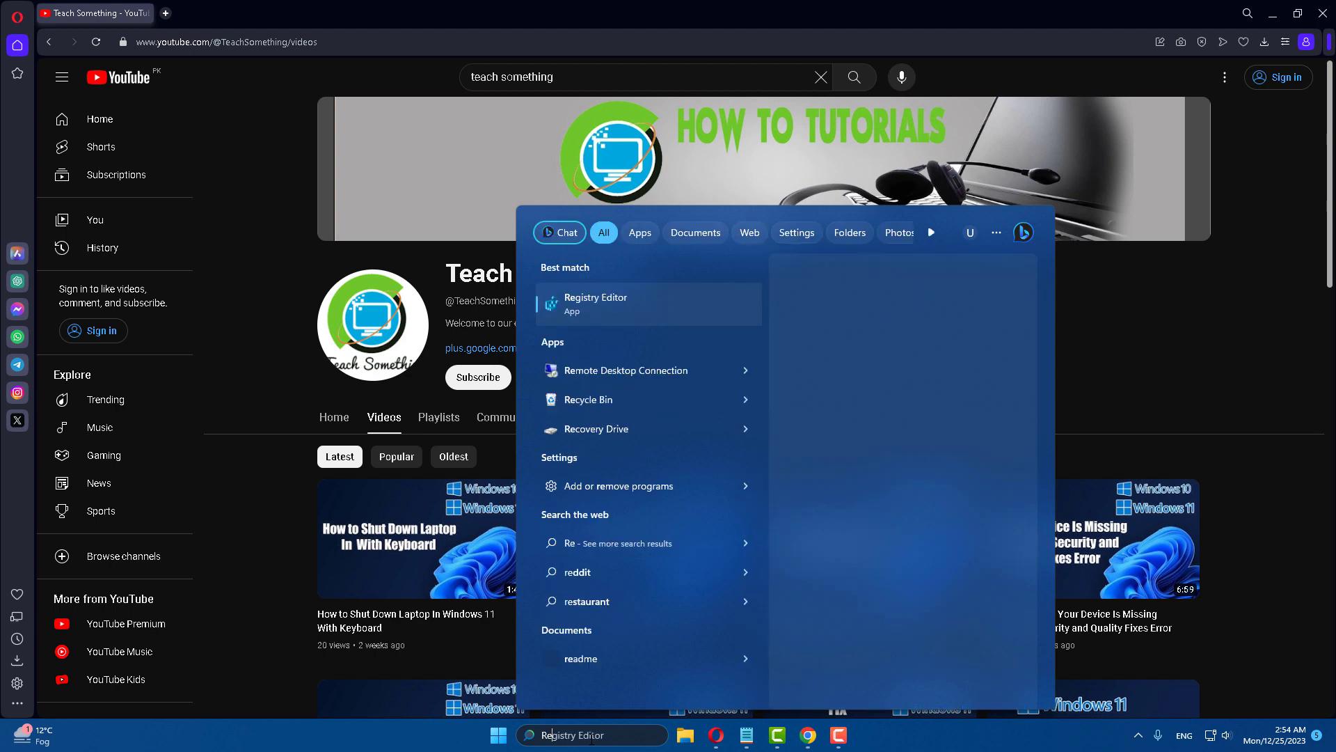
right_click(616, 306)
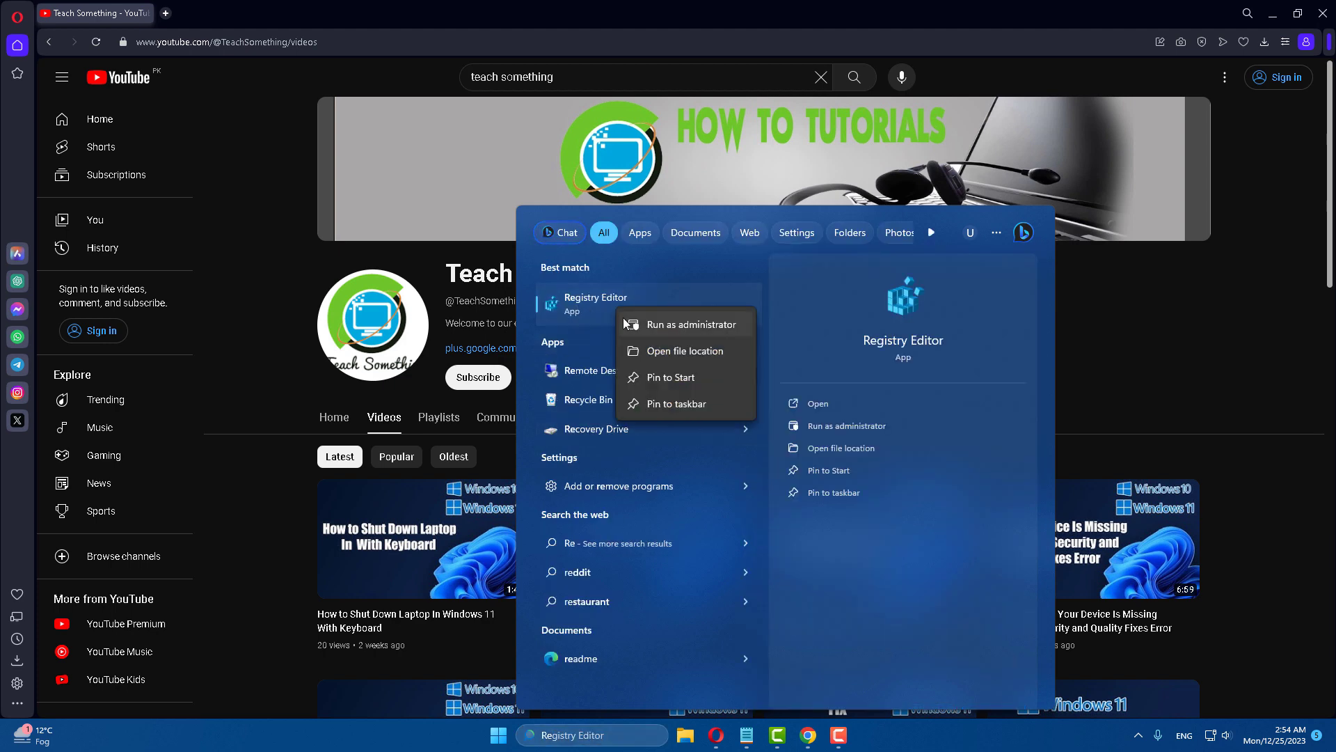
left_click(682, 328)
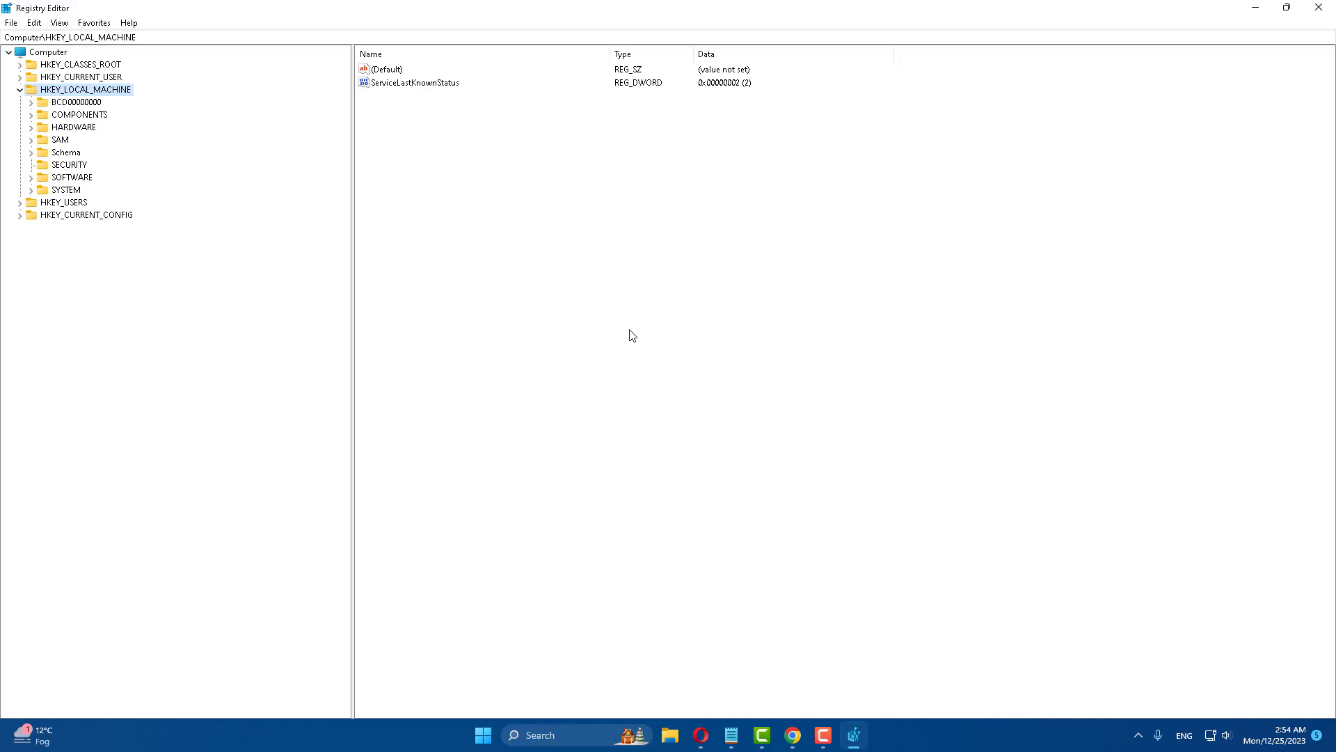
- Expand HKEY_LOCAL_MACHINE\SOFTWARE\WOW6432Node\Microsoft\Windows Media Foundation in the registry tree
left_click(19, 89)
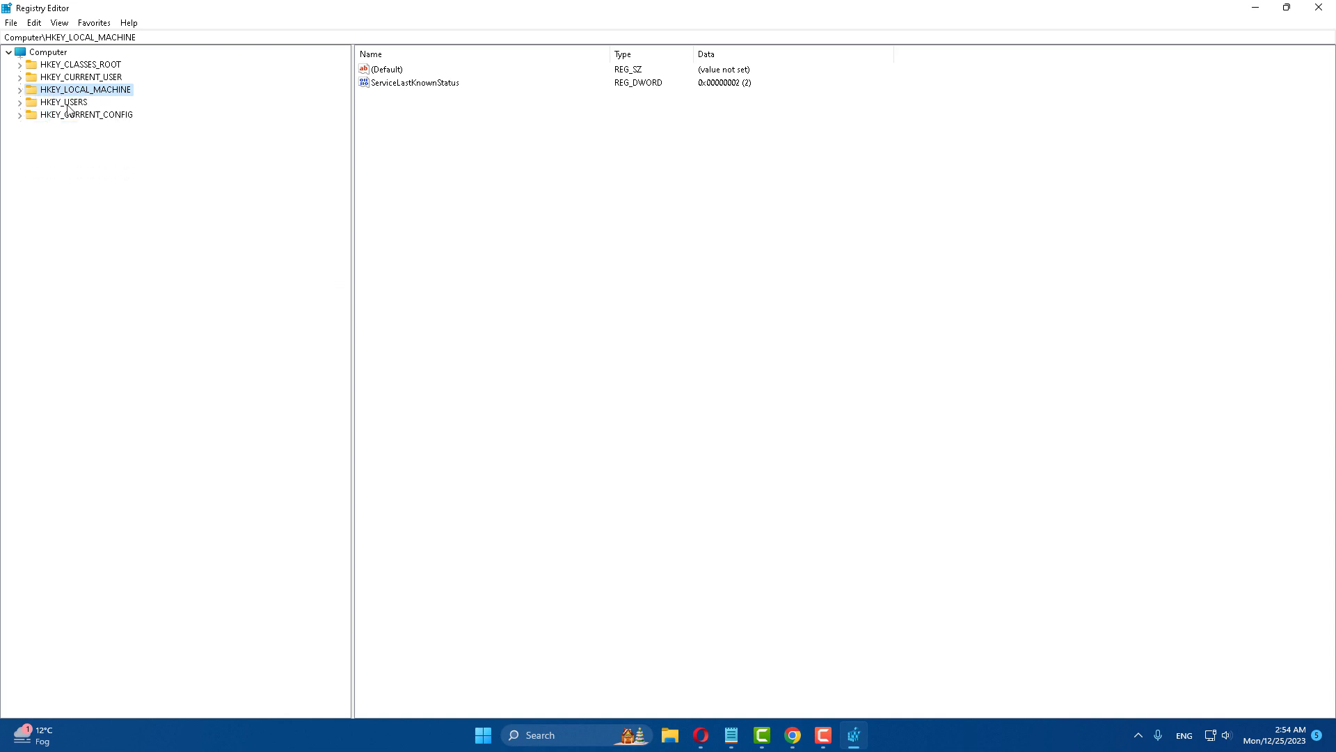
left_click(20, 90)
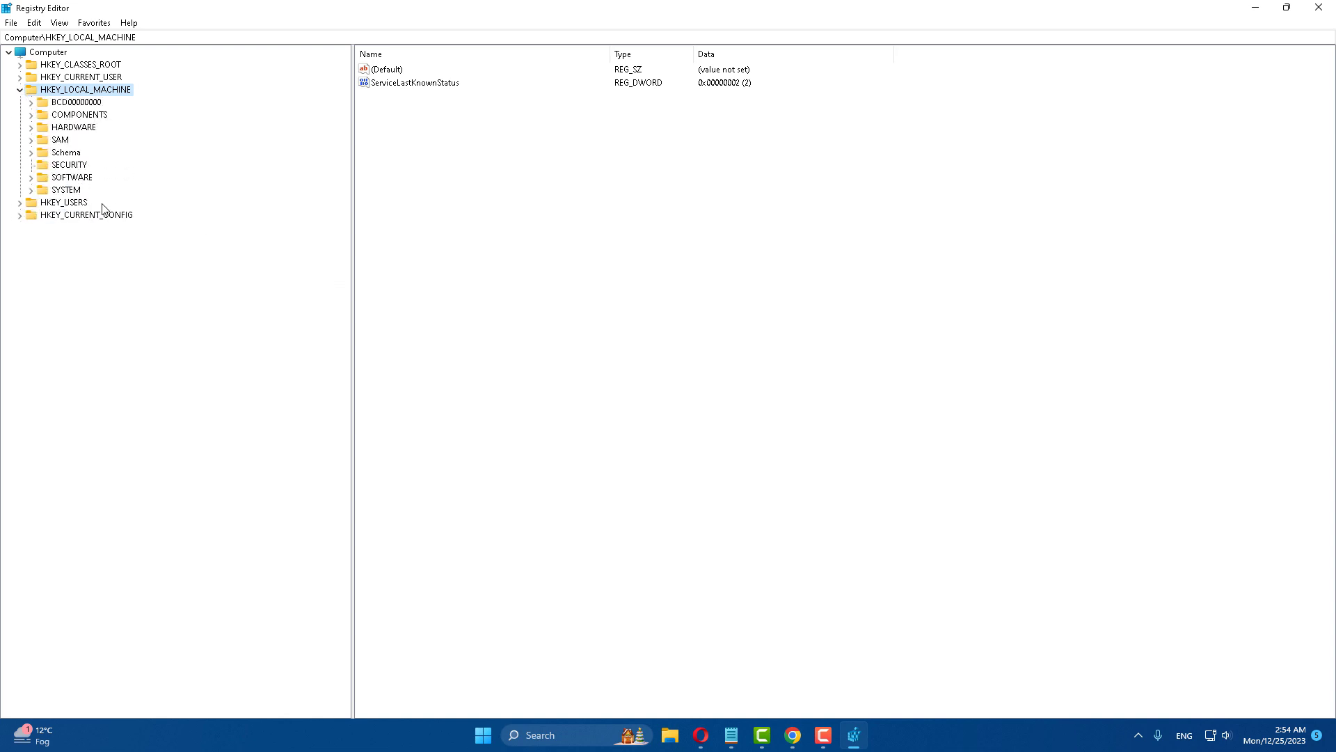
left_click(67, 180)
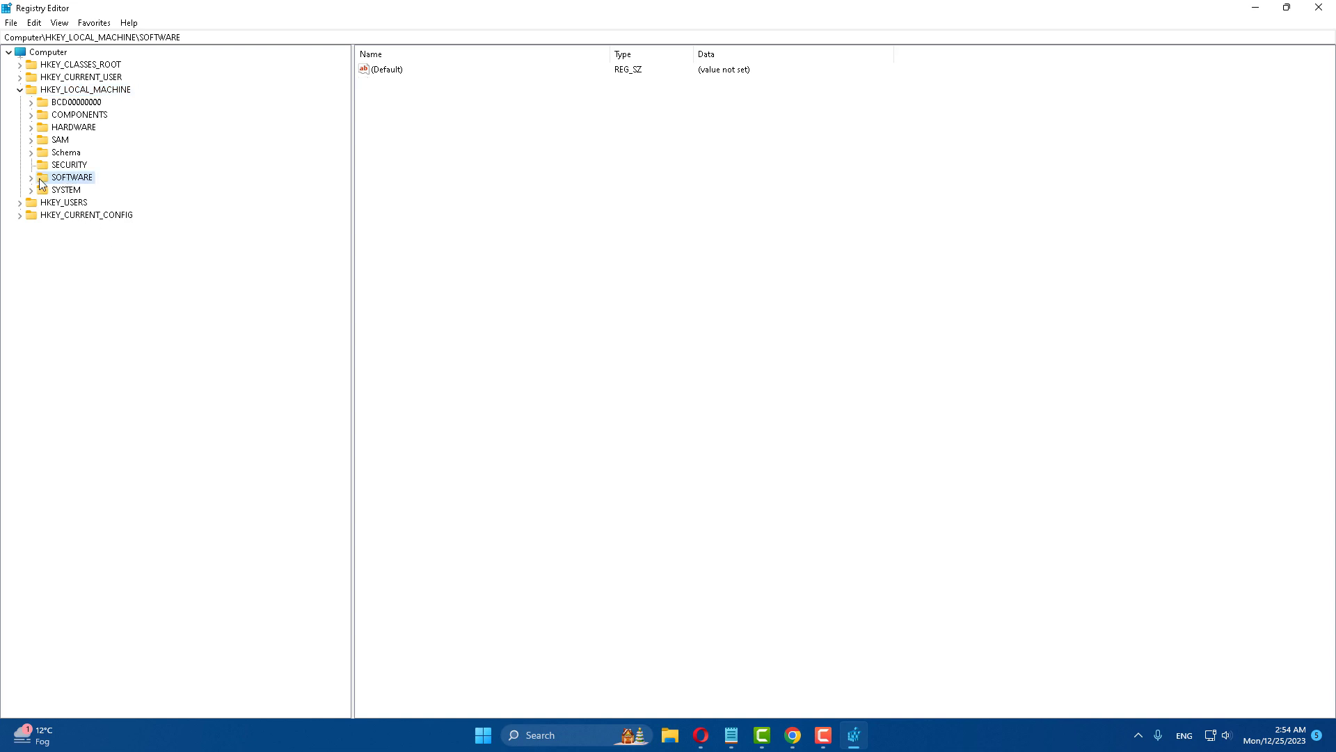
left_click(30, 179)
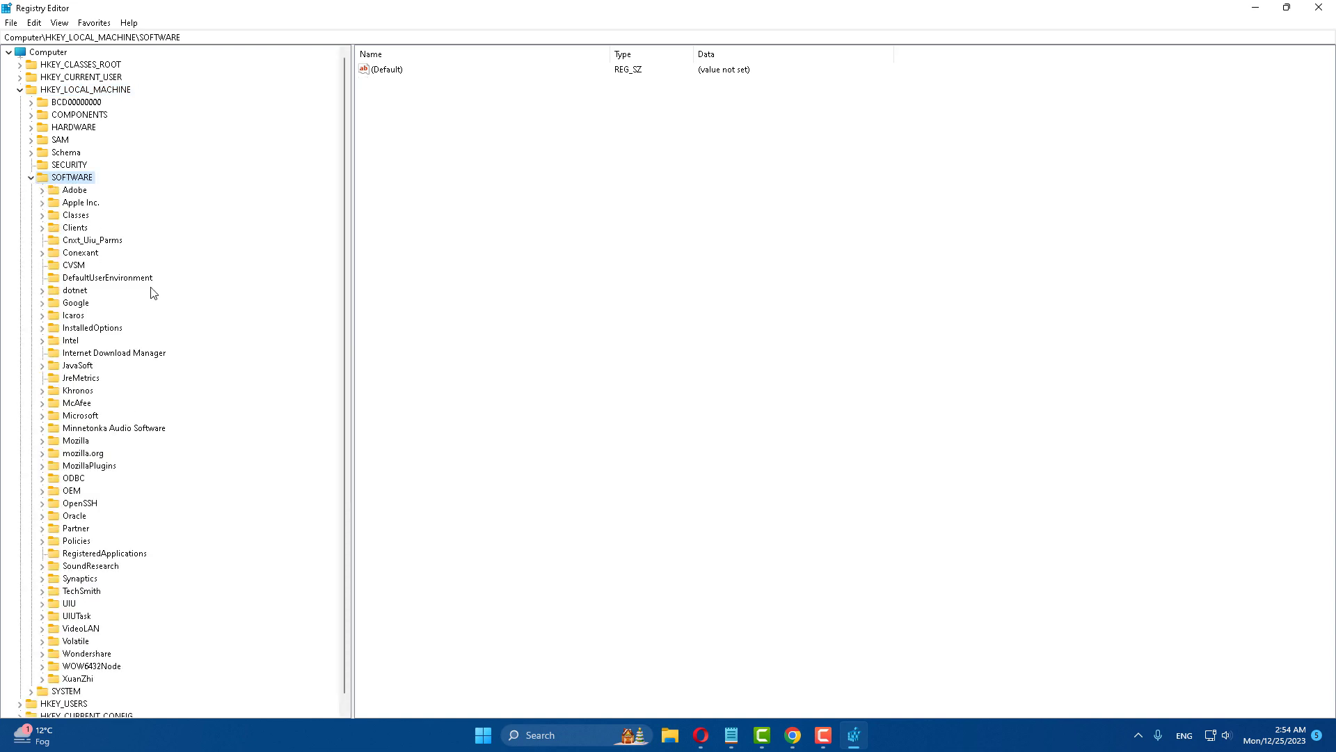
scroll(162, 302, "down", 1)
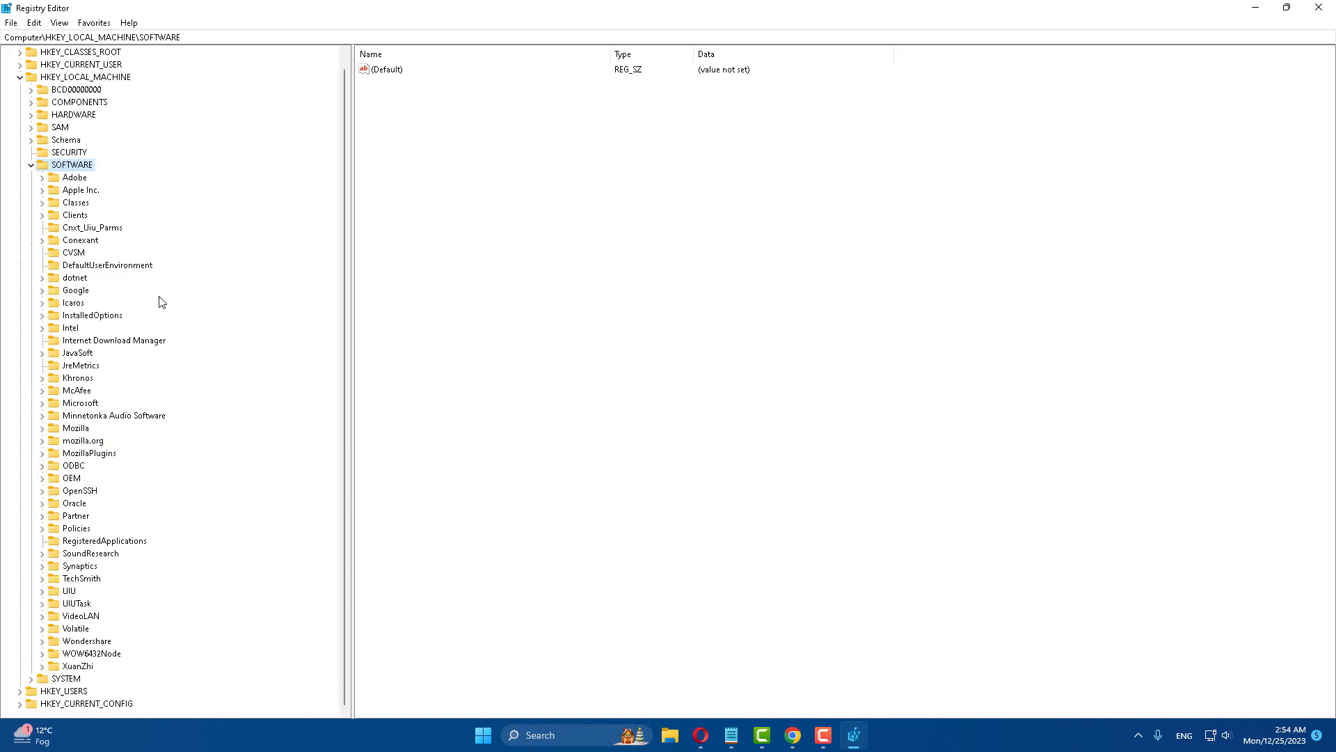
left_click(79, 657)
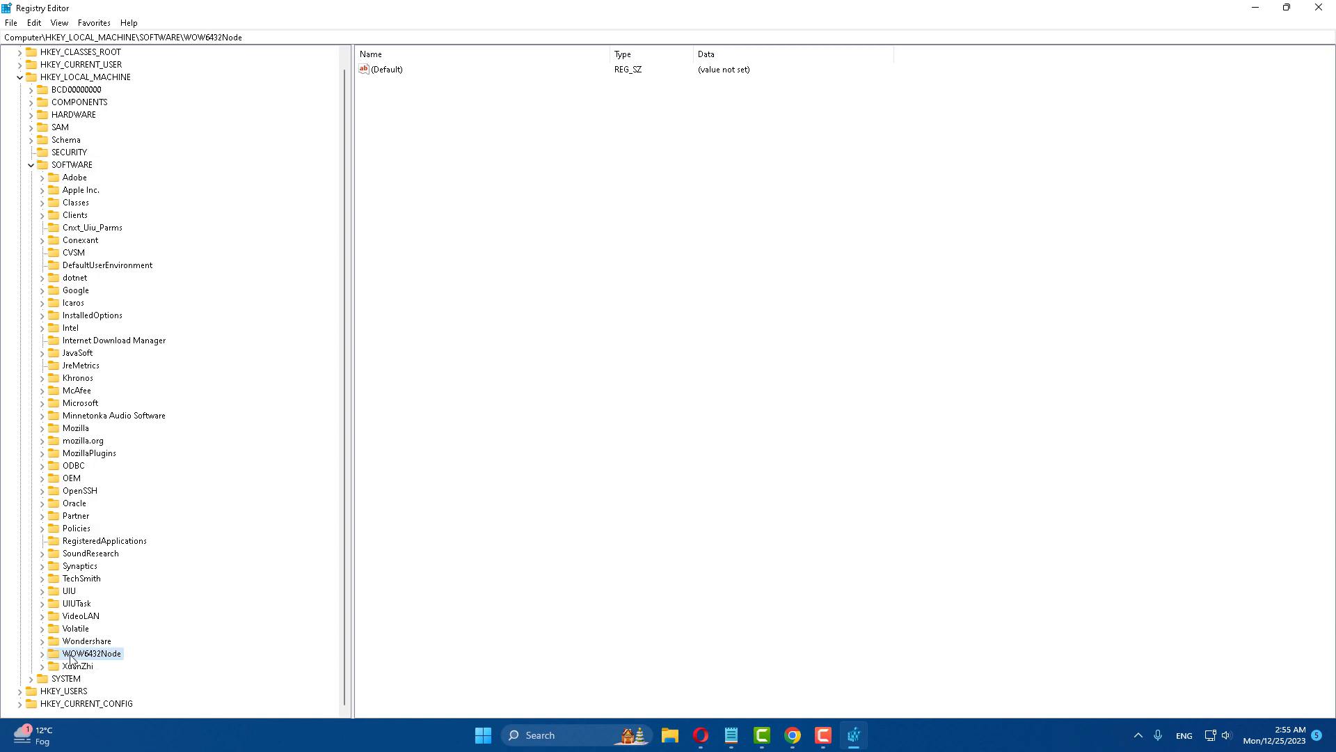
left_click(43, 654)
scroll(141, 541, "down", 1)
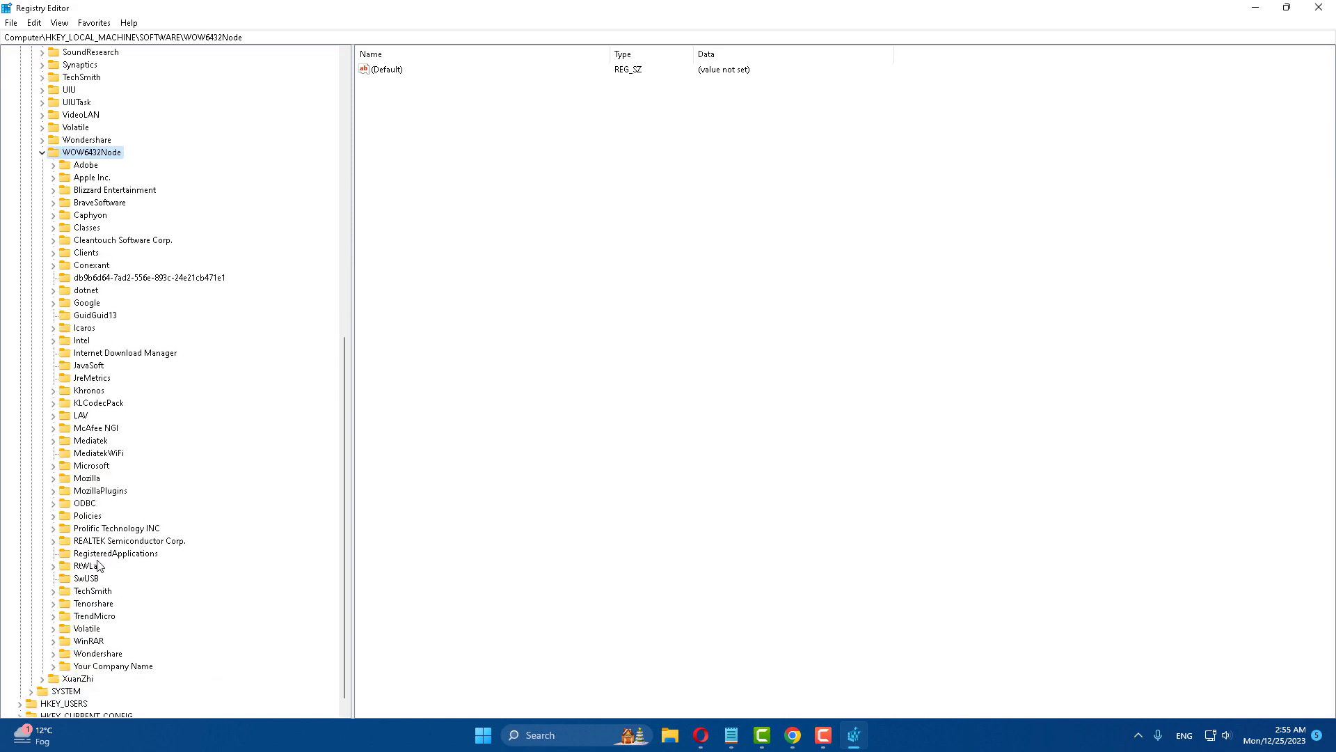
left_click(94, 466)
left_click(54, 467)
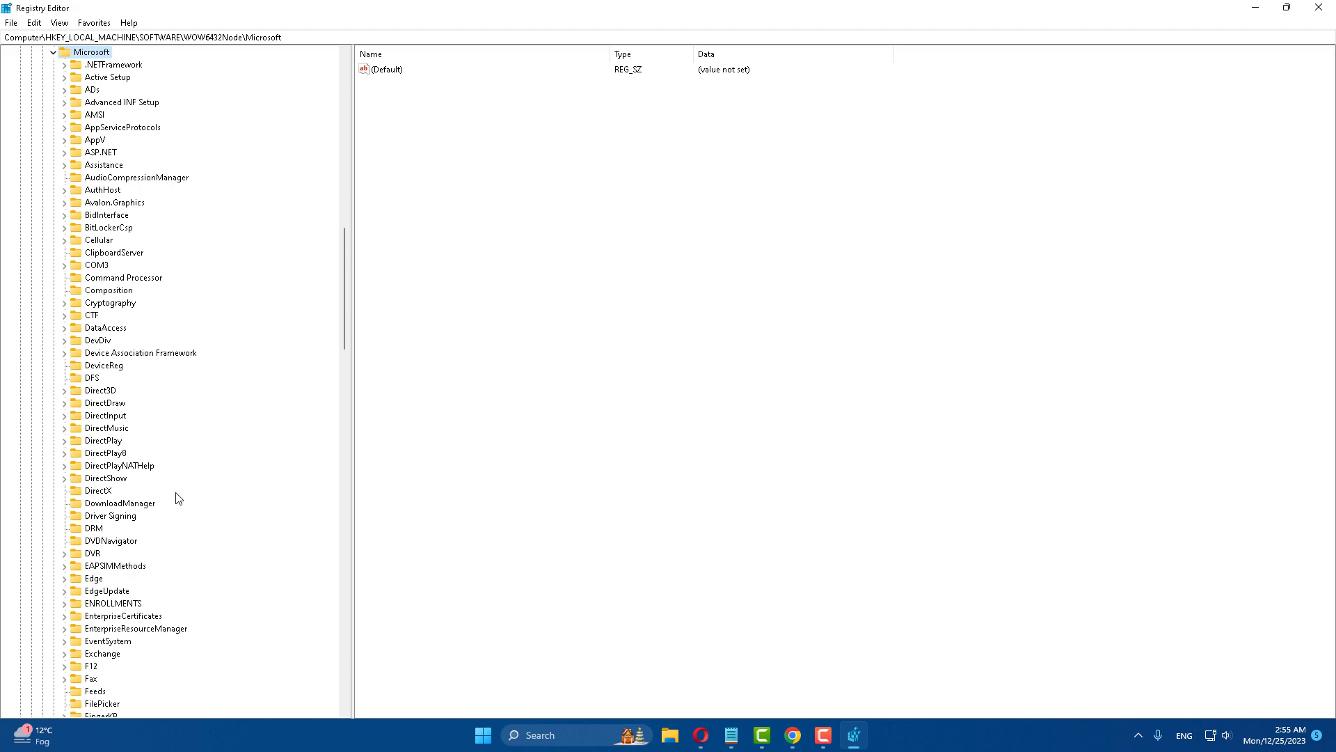
scroll(164, 463, "down", 14)
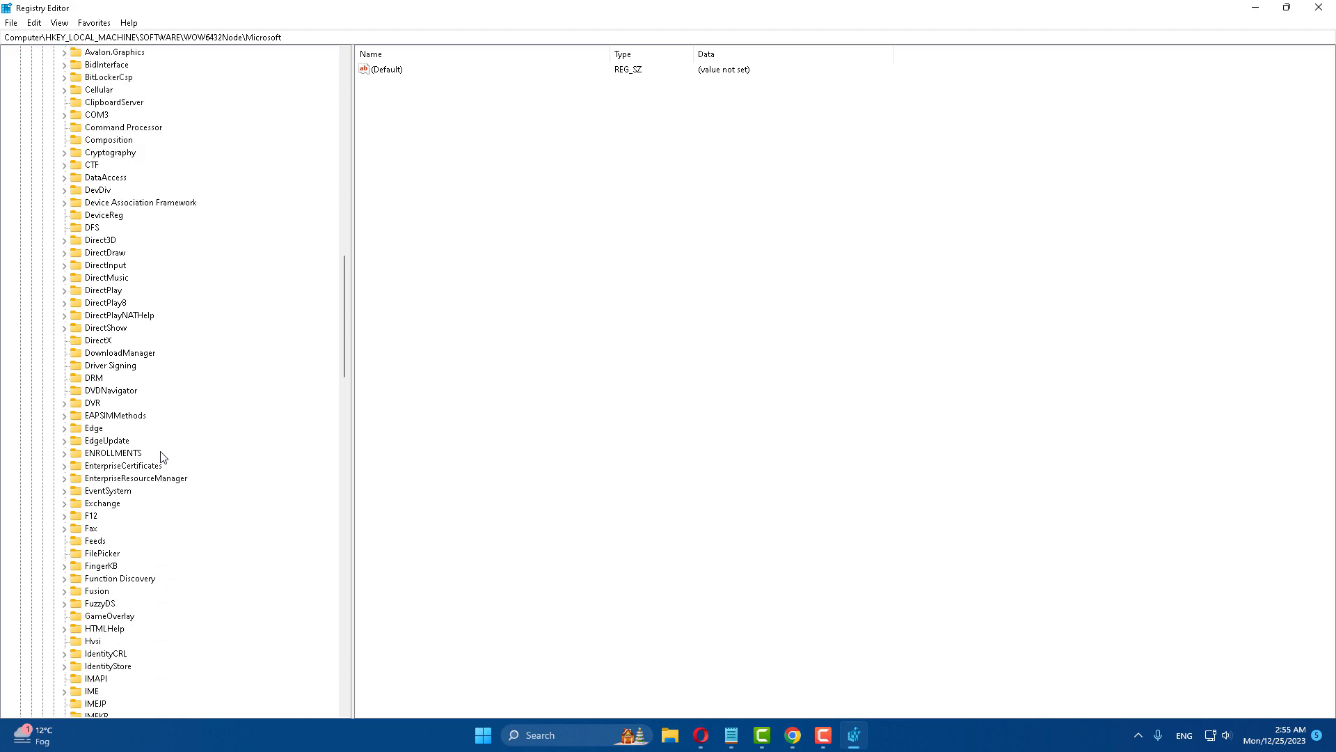
scroll(164, 457, "down", 20)
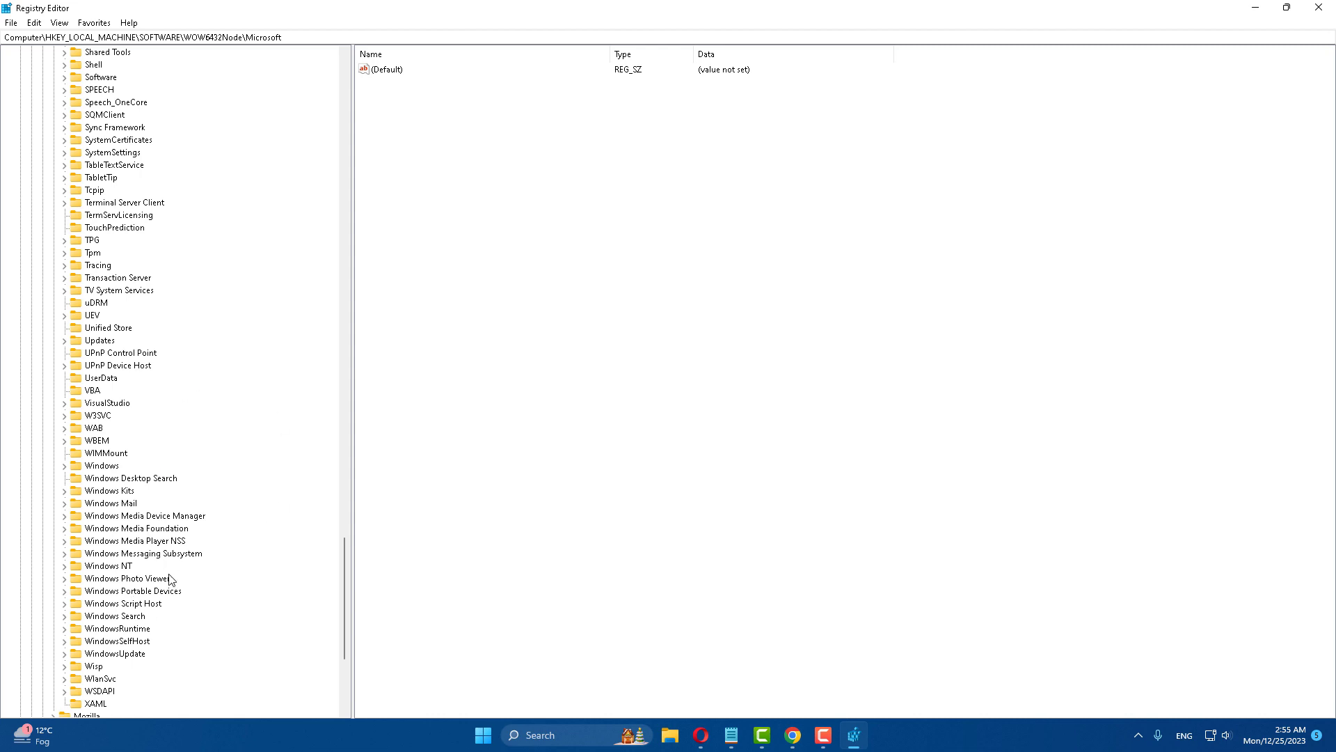
left_click(112, 534)
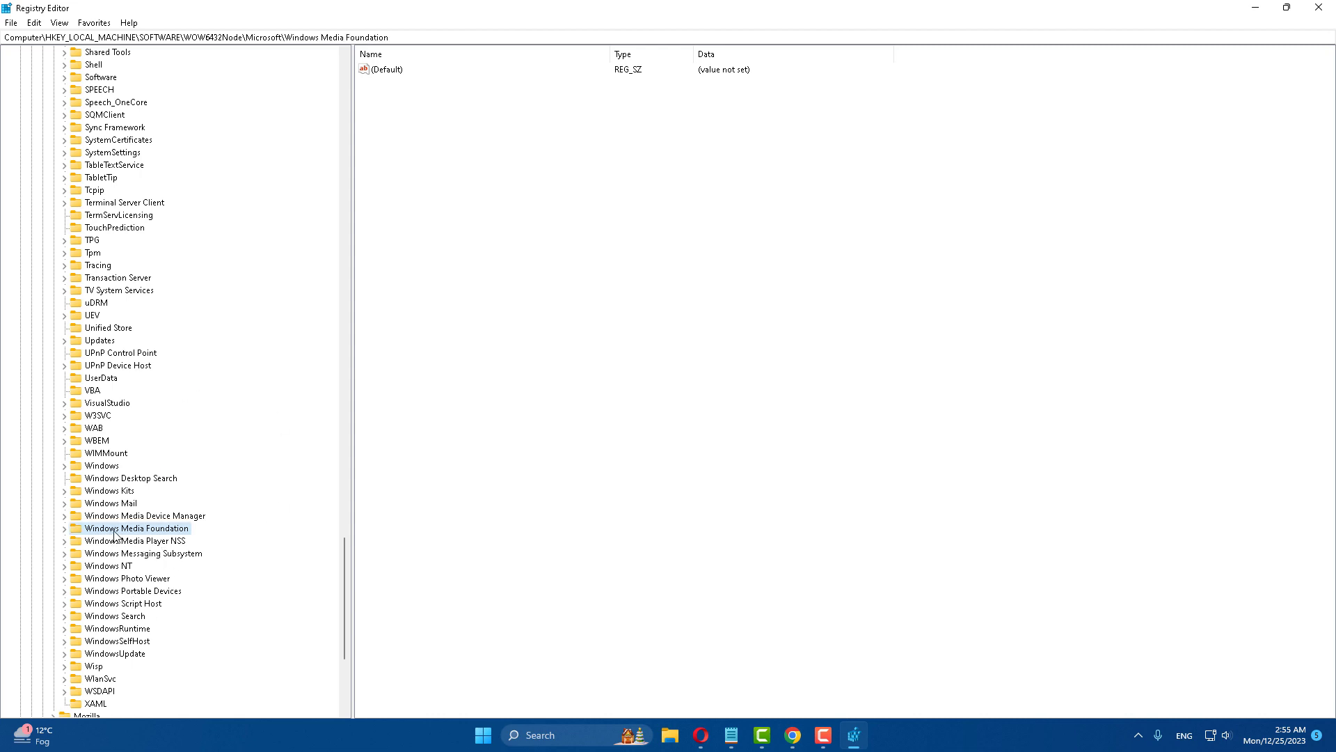
left_click(64, 530)
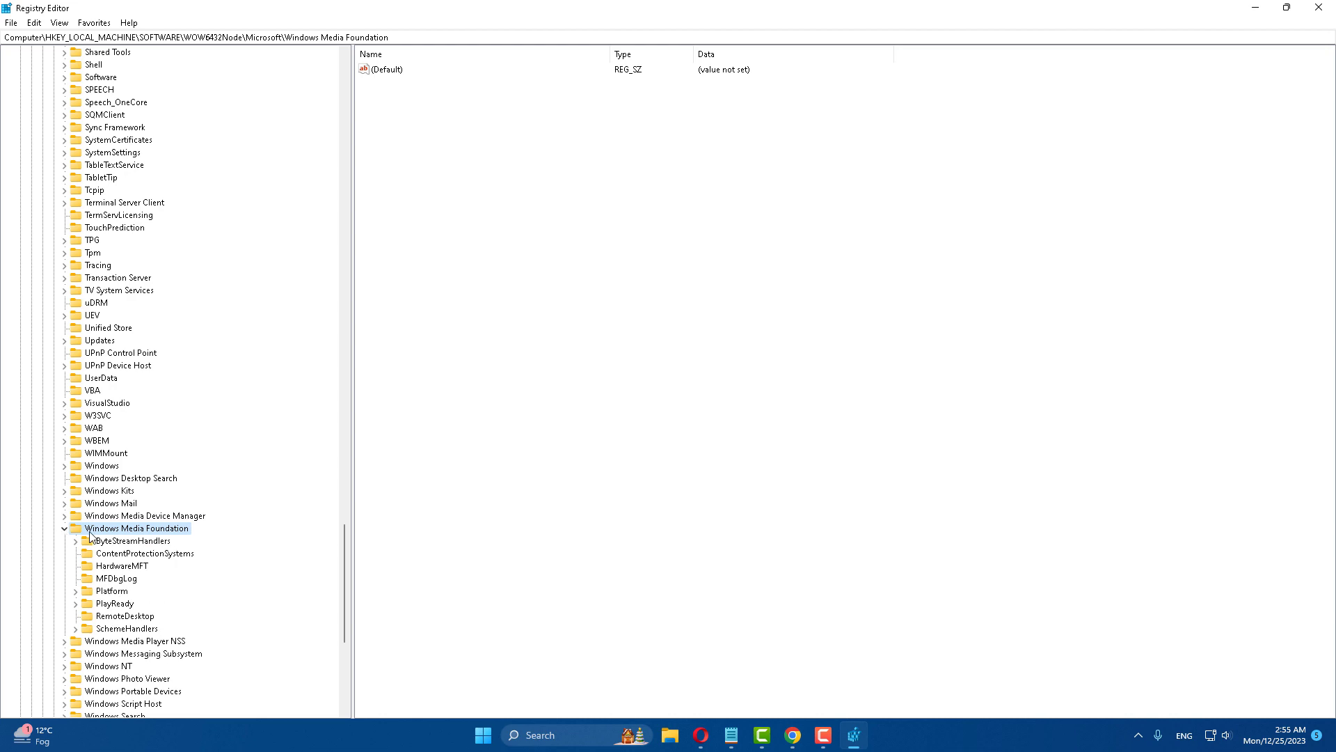
- In the Platform key, create DWORD (32-bit) value EnableFrameServerMode and save it with data 0
left_click(113, 592)
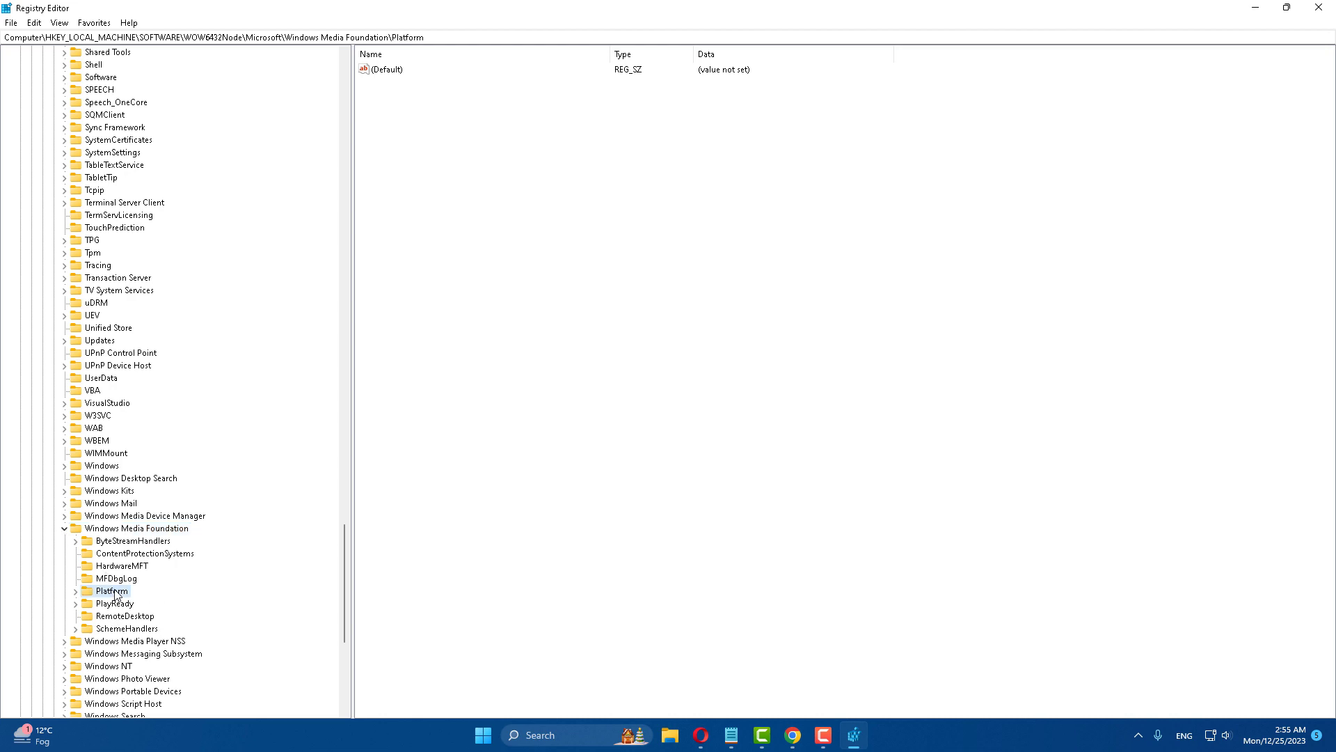
right_click(468, 150)
mouse_move(517, 161)
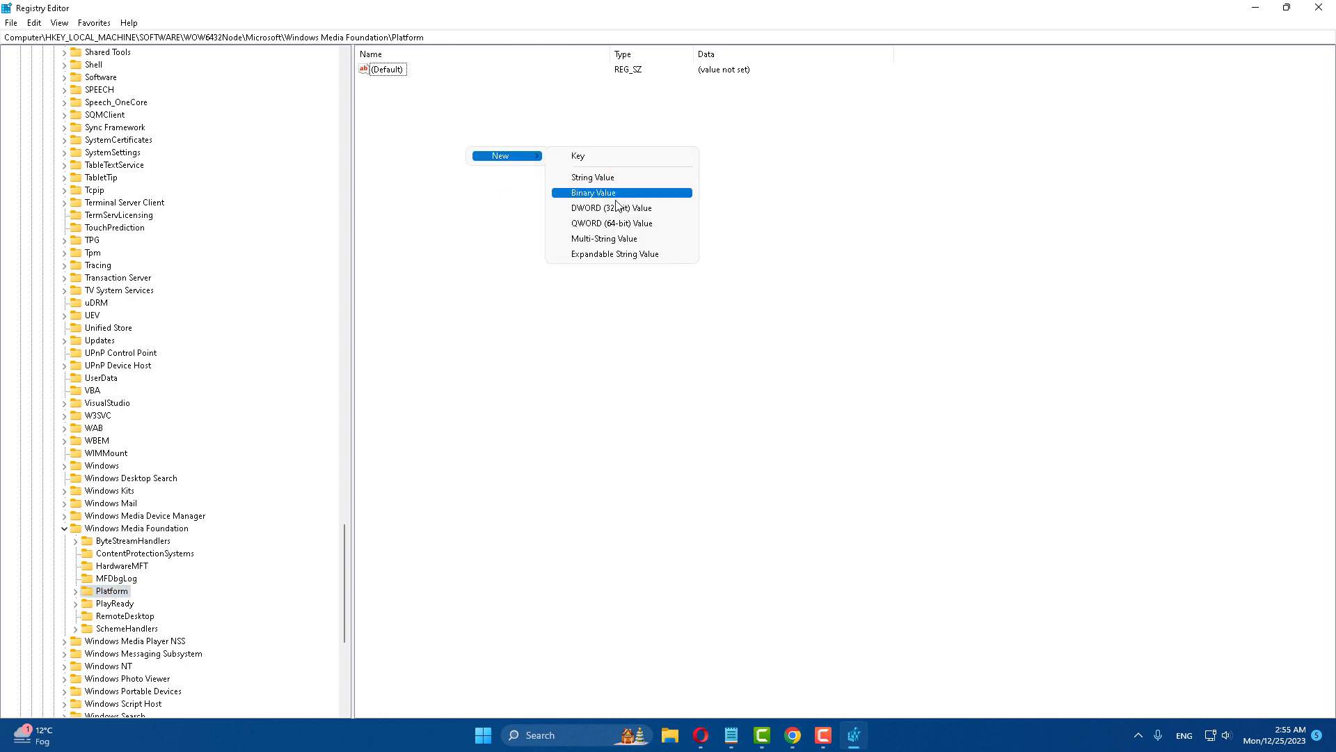
left_click(587, 208)
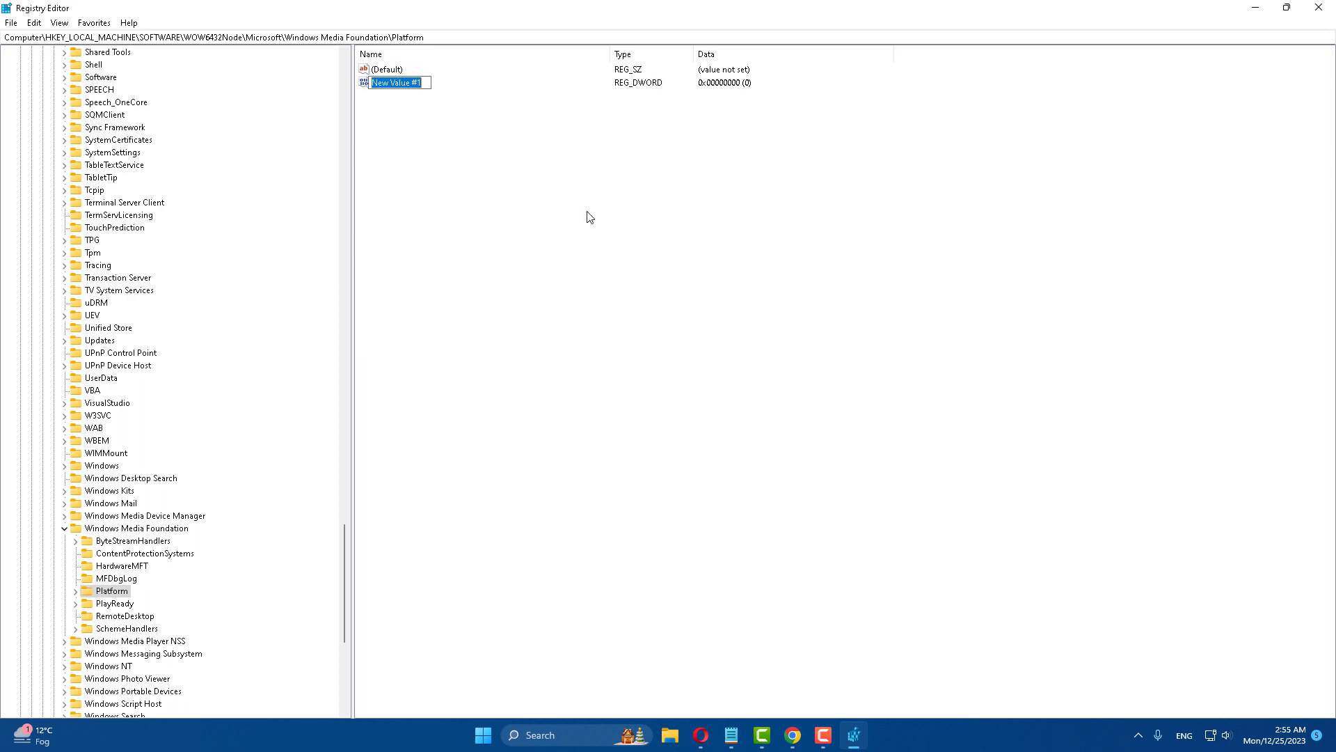
type("EnableFrameServerMode")
key("Return")
double_click(427, 90)
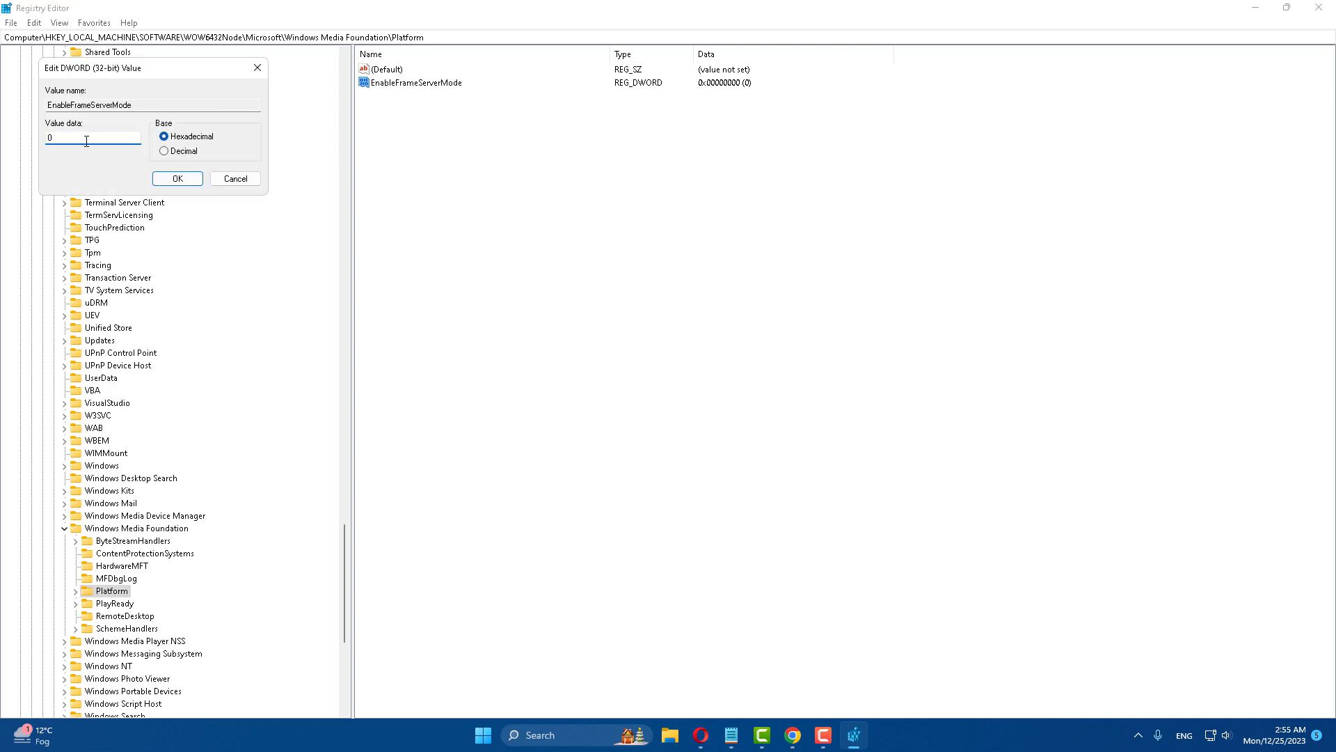
double_click(63, 139)
left_click(182, 178)
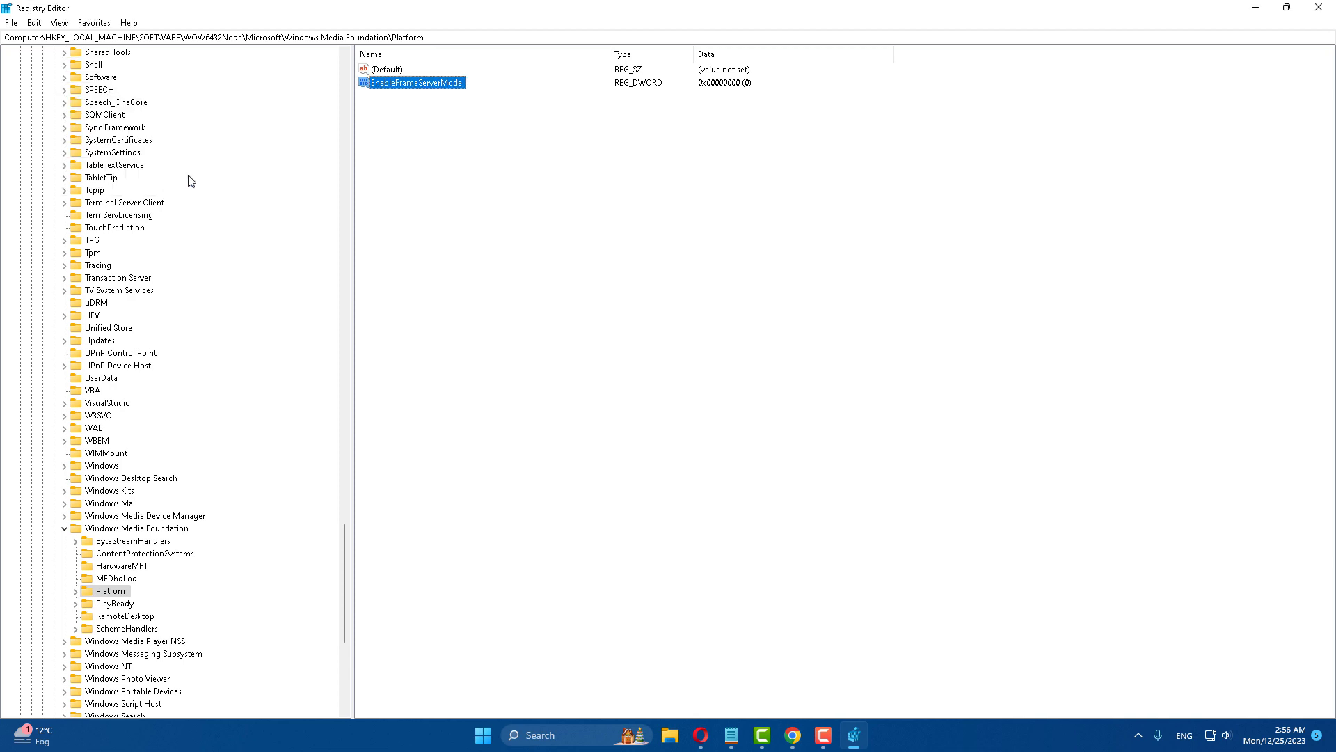
- Collapse the expanded registry keys back to HKEY_LOCAL_MACHINE and close Registry Editor
left_click(64, 529)
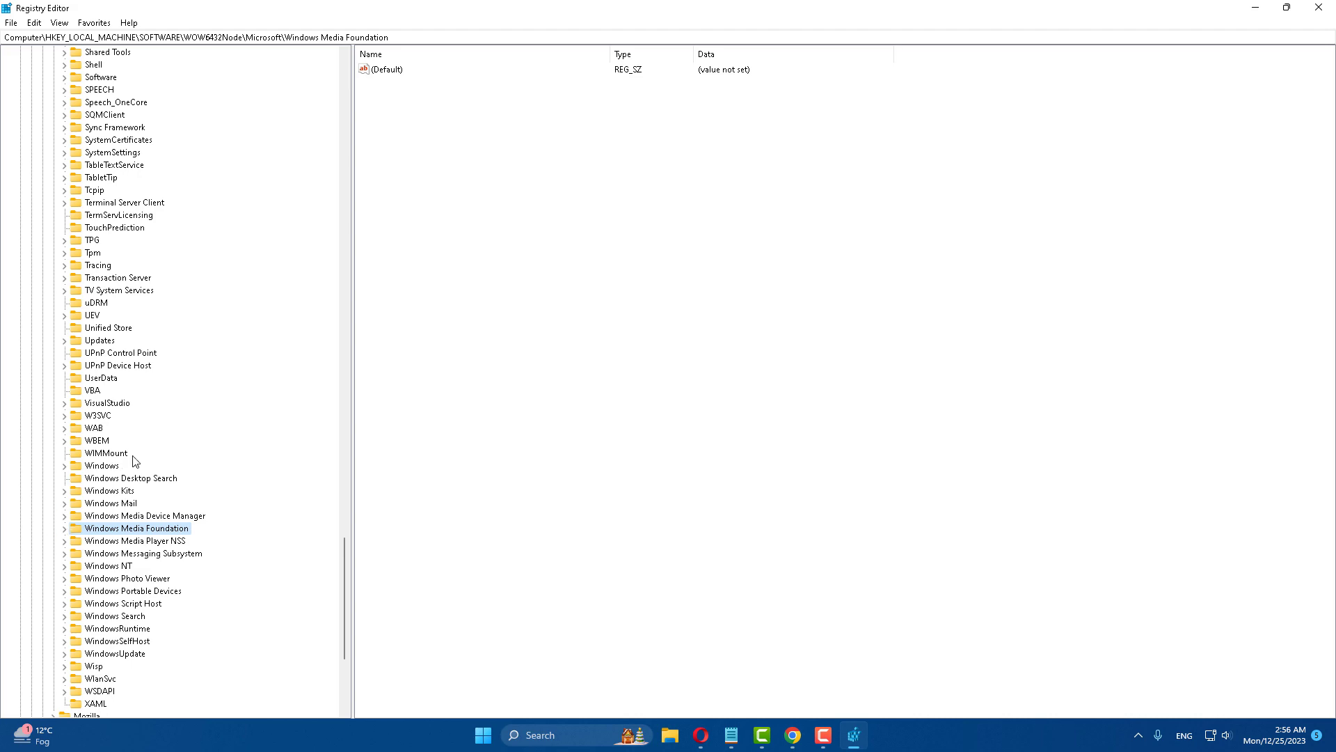
scroll(154, 296, "up", 9)
left_click_drag(343, 572, 342, 266)
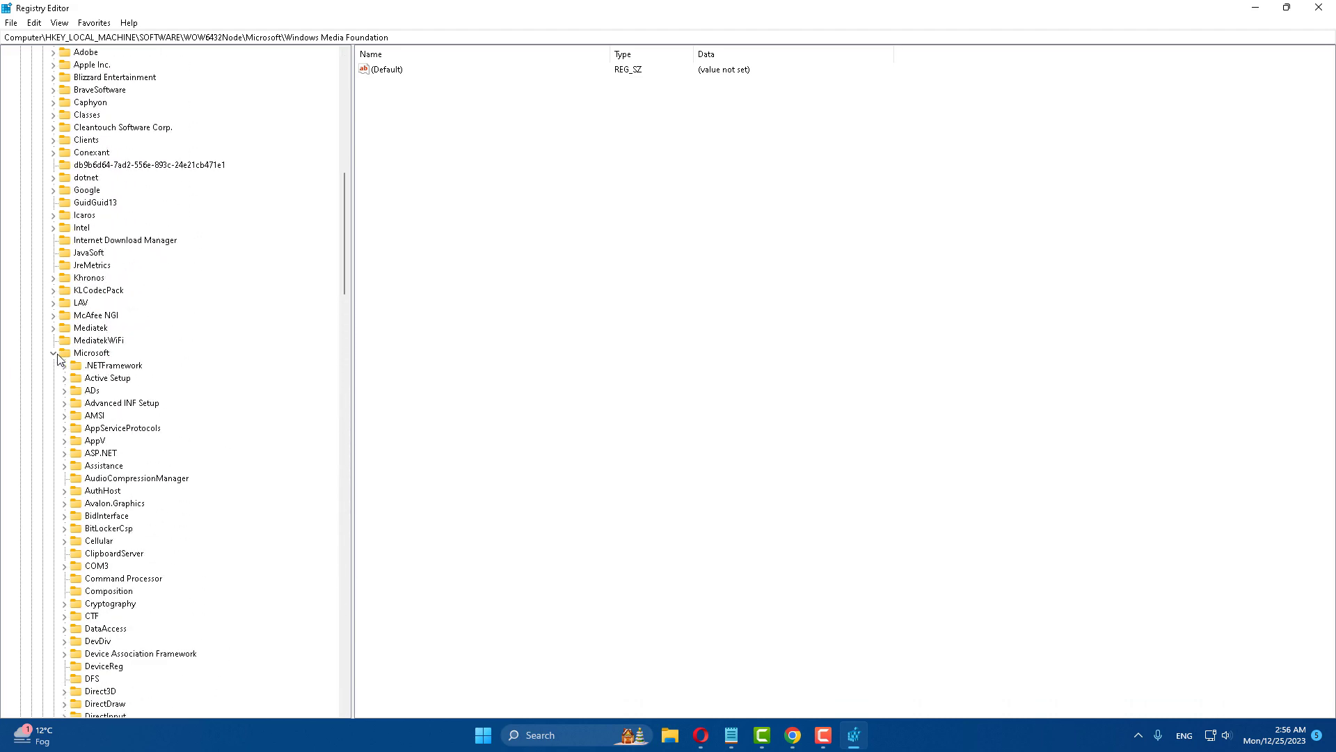
left_click(54, 353)
left_click(43, 140)
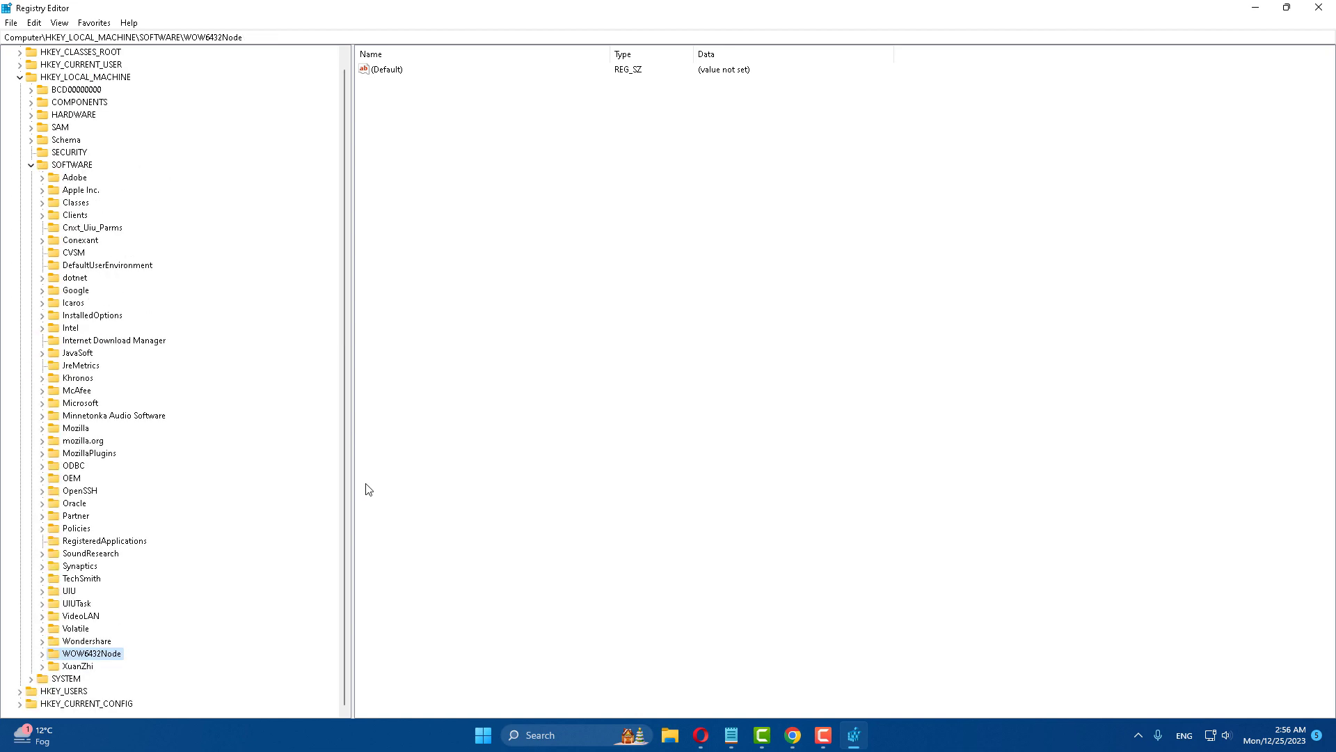
left_click(30, 177)
left_click(19, 89)
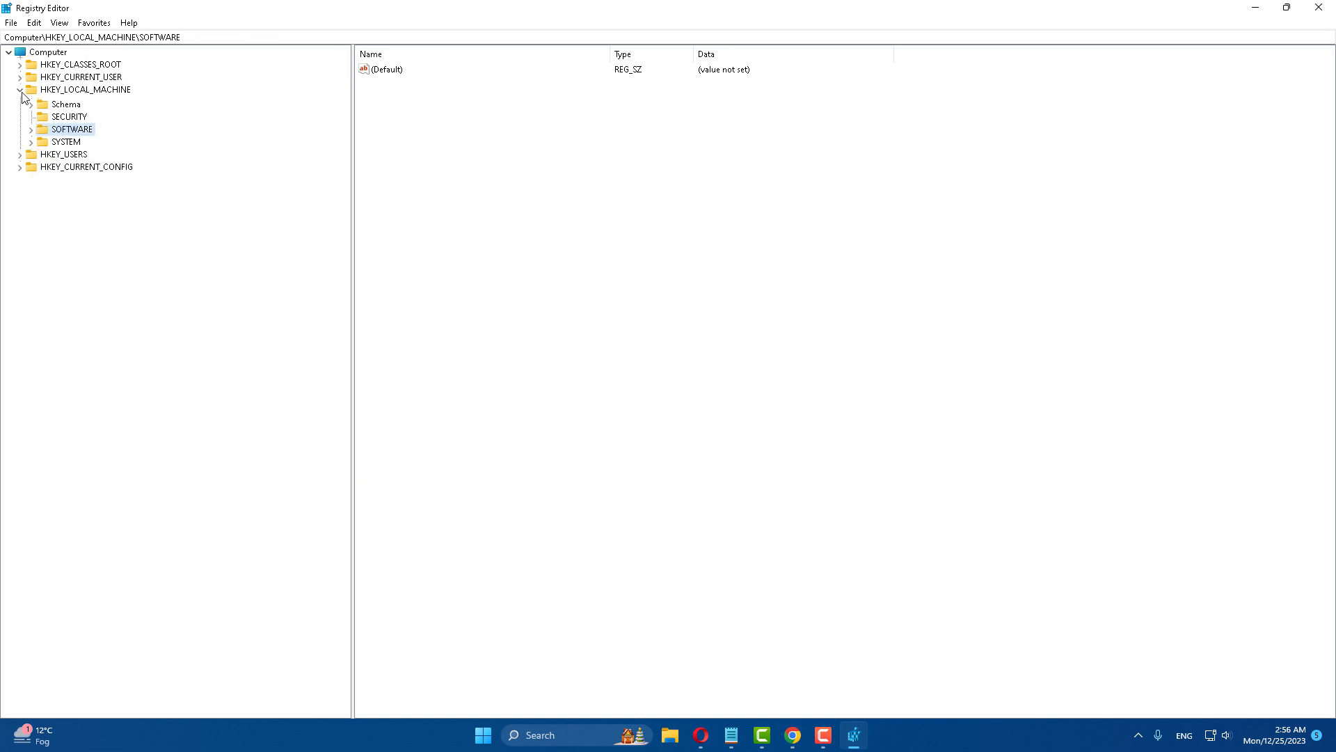
left_click(1309, 11)
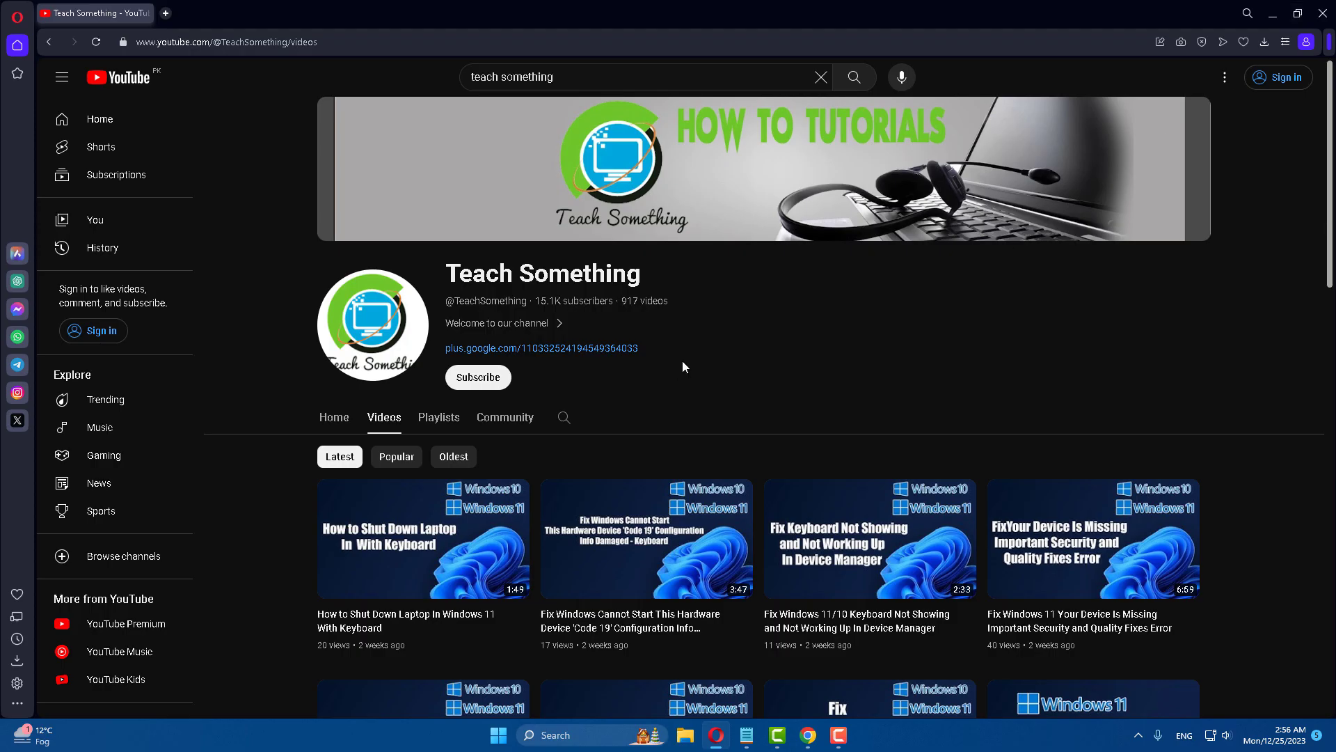
- View the Start menu's power options showing Restart, then dismiss the Start menu
left_click(498, 735)
left_click(842, 687)
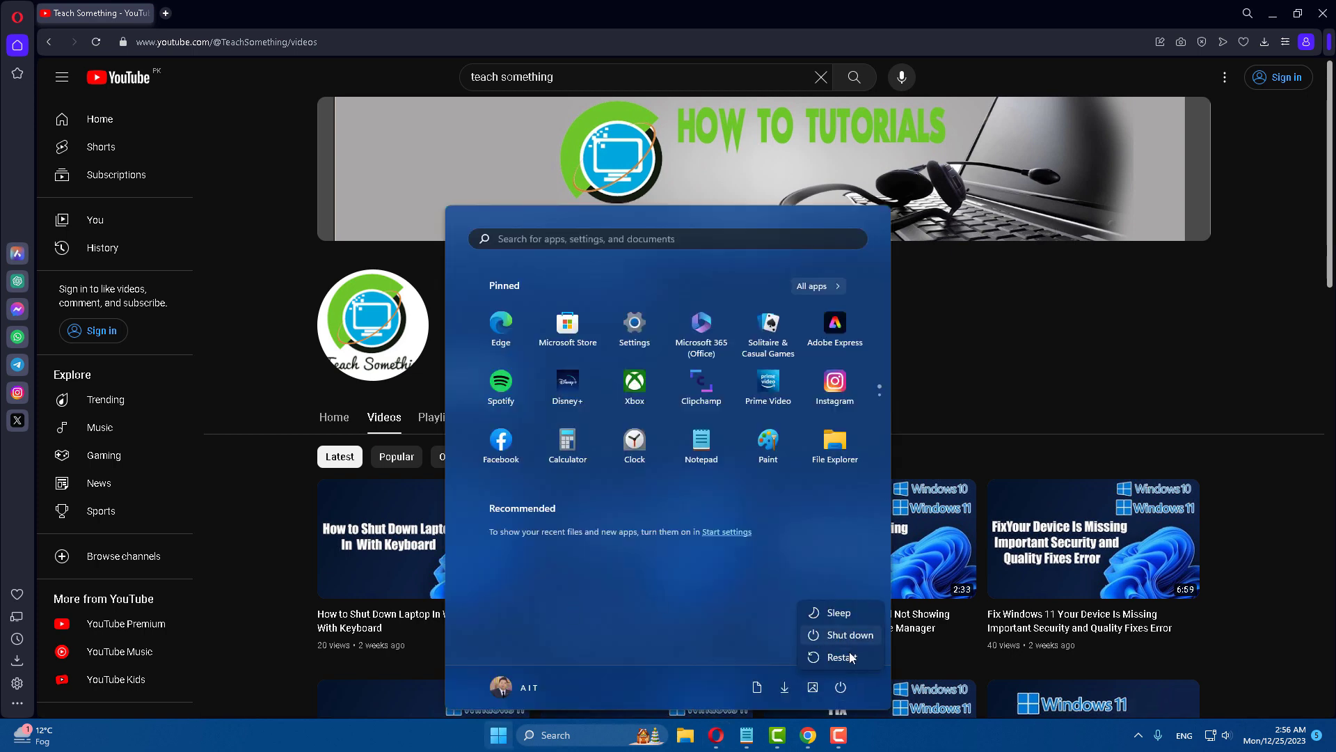
left_click(976, 294)
left_click(976, 293)
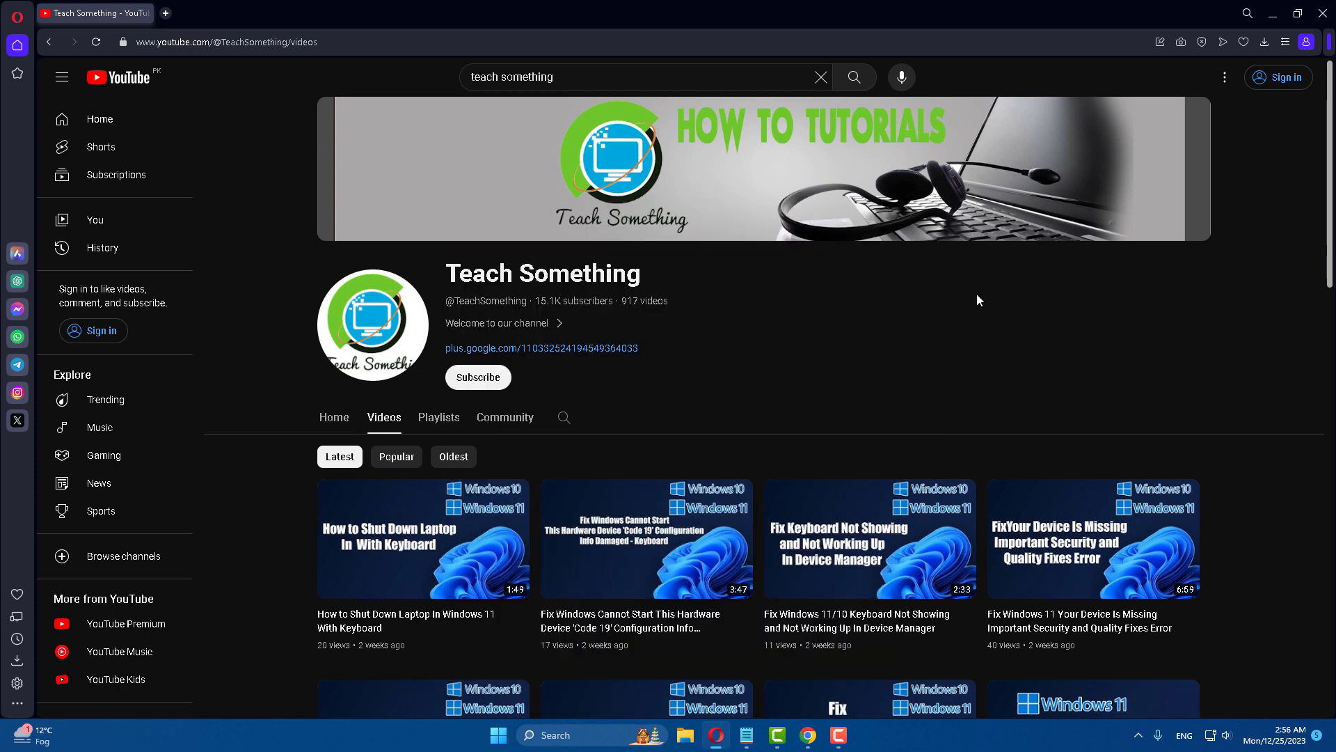